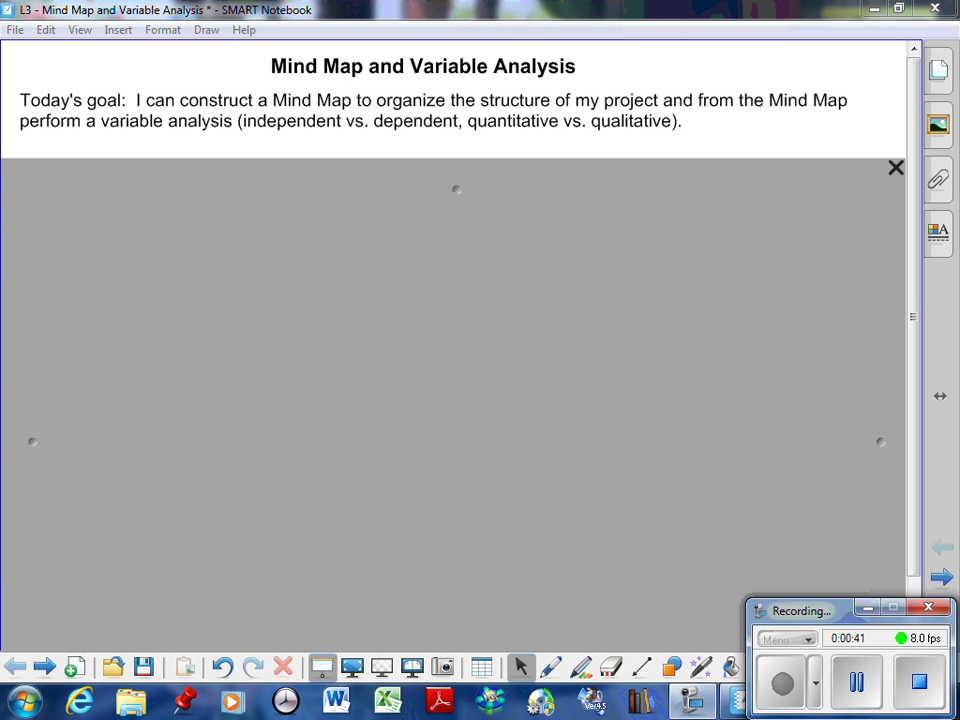
Step: Lower the screen shade past the Mind Map introduction, then remove it to uncover the Education example
left_click(455, 189)
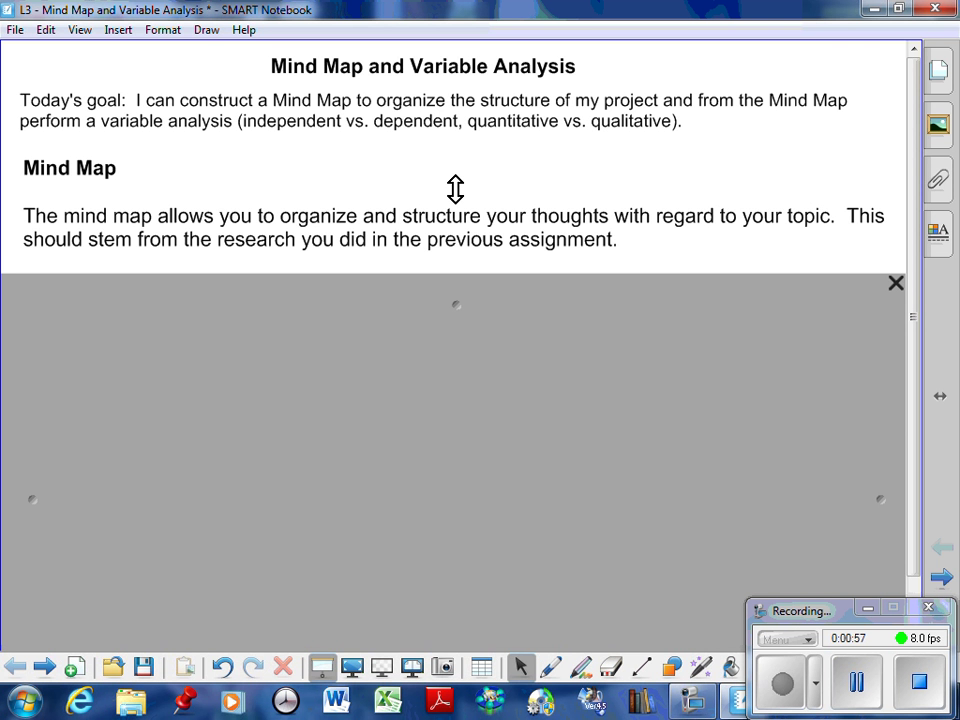
left_click(896, 283)
left_click_drag(911, 288, 911, 346)
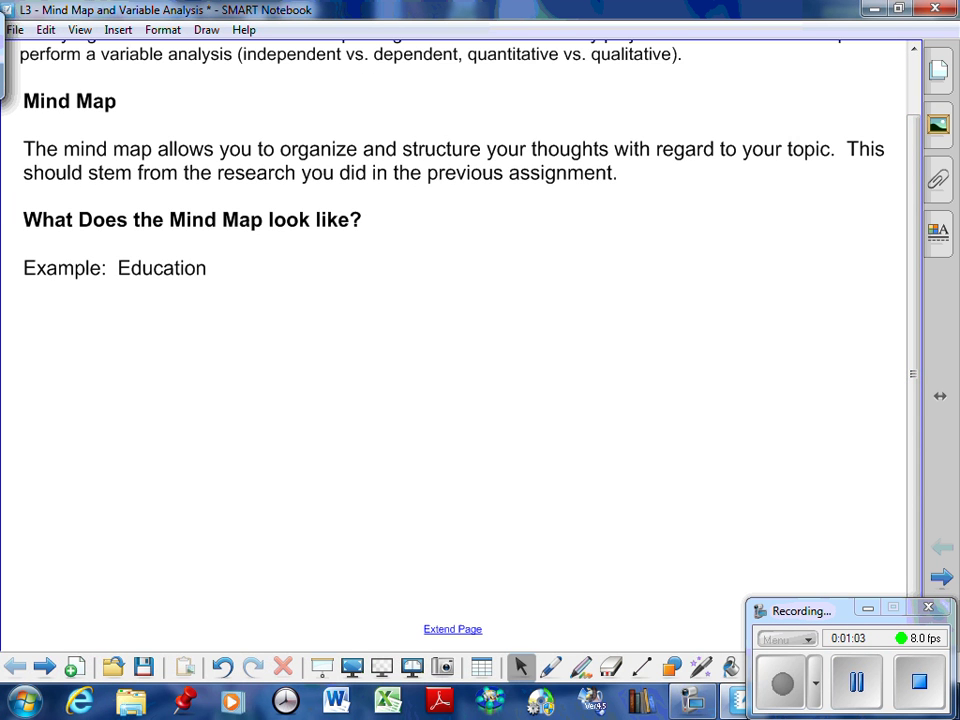
scroll(460, 330, "down", 3)
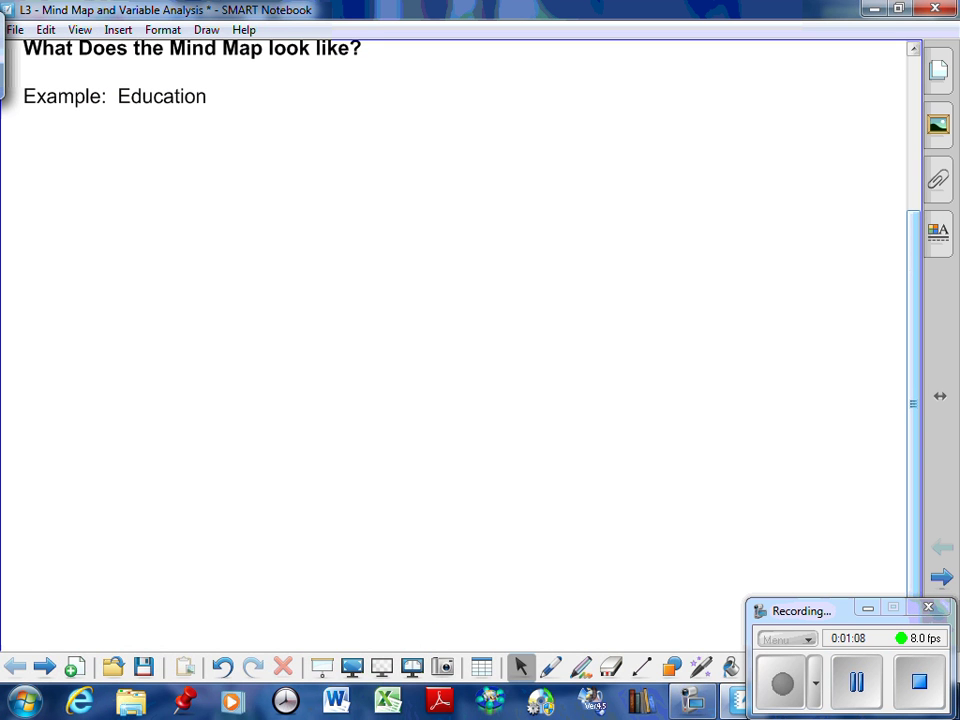
Step: Handwrite EDUCATION in black pen in the blank area below the example heading and draw a box around it
left_click(550, 666)
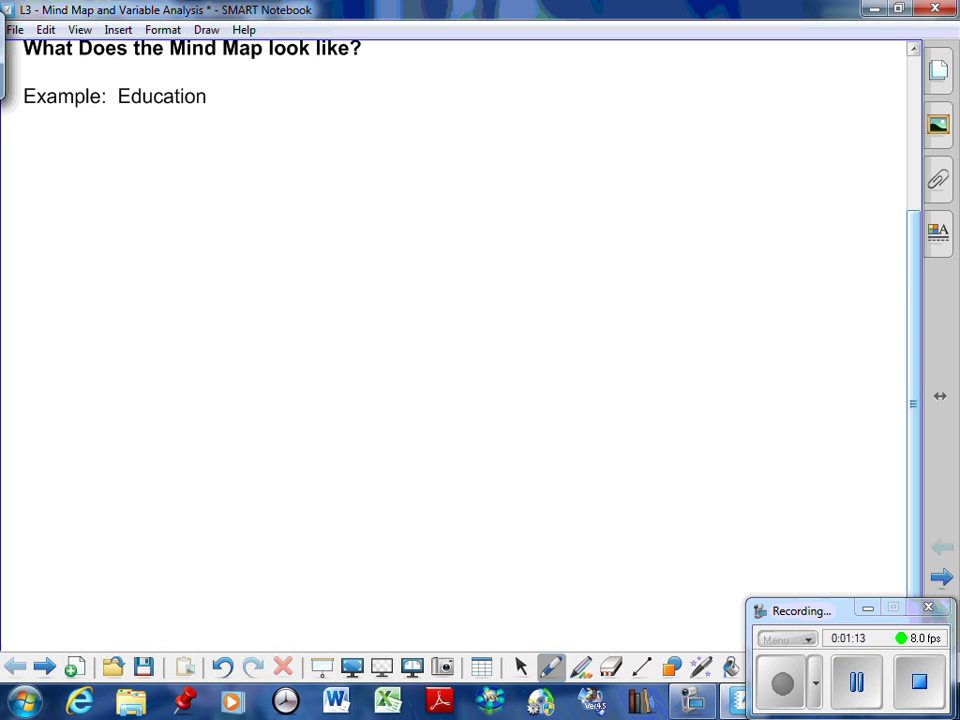
left_click_drag(311, 384, 311, 408)
mouse_move(312, 396)
left_mouse_down()
mouse_move(322, 396)
mouse_move(320, 383)
left_mouse_up()
mouse_move(326, 390)
left_mouse_down()
mouse_move(325, 411)
mouse_move(353, 397)
left_mouse_up()
mouse_move(367, 399)
left_mouse_down()
mouse_move(367, 411)
mouse_move(385, 402)
left_mouse_up()
mouse_move(389, 398)
left_mouse_down()
mouse_move(389, 410)
mouse_move(397, 396)
left_mouse_up()
left_click_drag(396, 398, 396, 410)
mouse_move(405, 399)
left_mouse_down()
mouse_move(405, 410)
mouse_move(412, 398)
left_mouse_up()
left_click_drag(416, 416, 425, 396)
mouse_move(293, 372)
left_mouse_down()
mouse_move(293, 432)
mouse_move(430, 374)
mouse_move(436, 433)
left_mouse_up()
left_click_drag(294, 432, 436, 434)
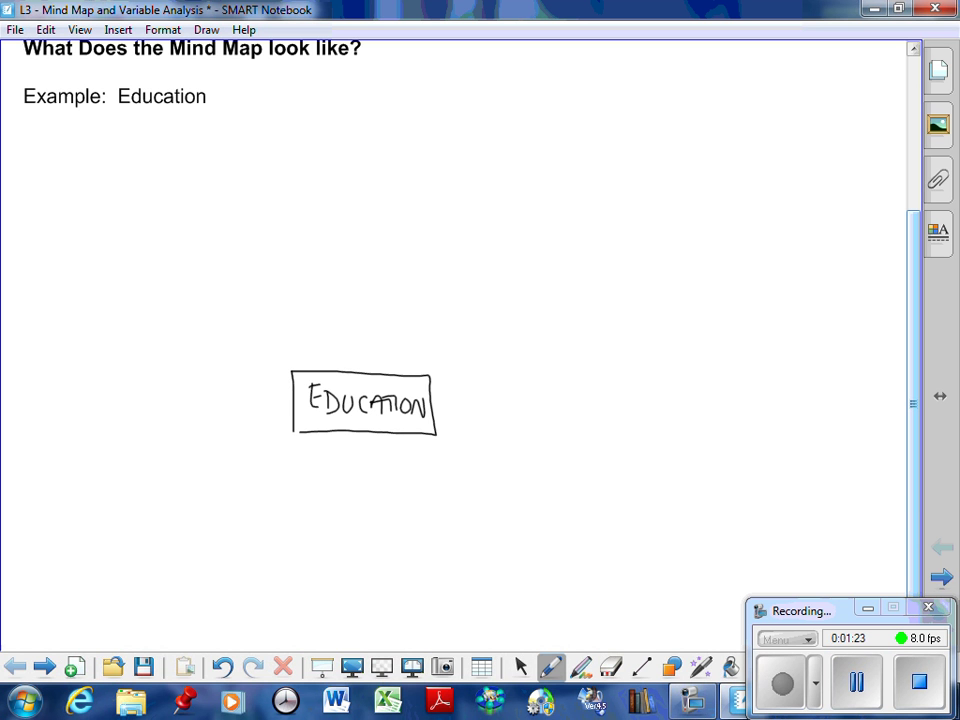
key("ctrl+s")
key("Escape")
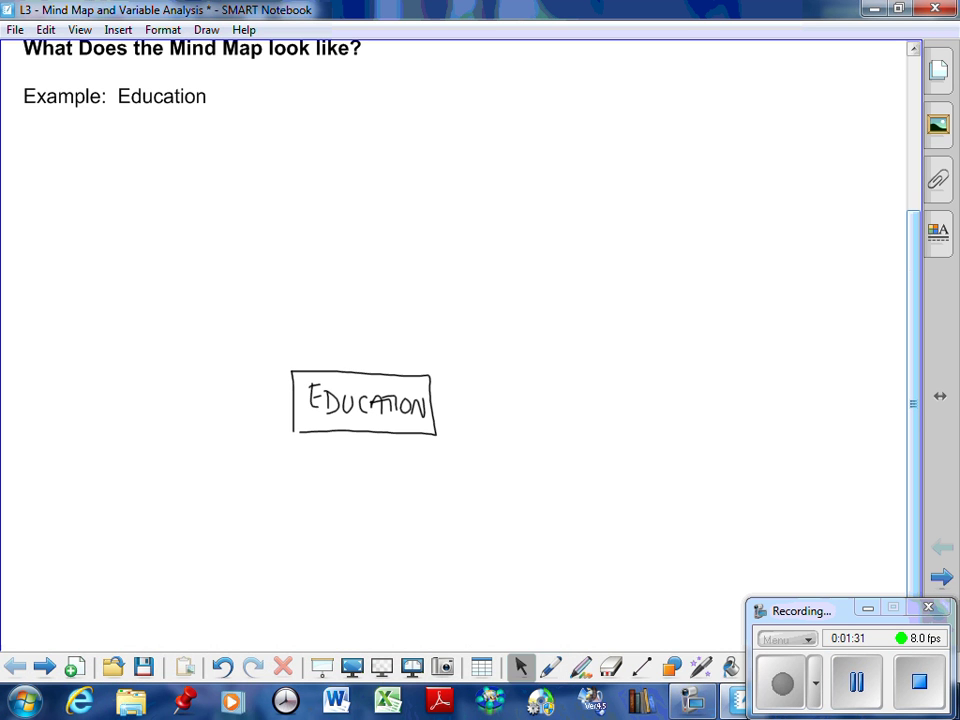
Step: Handwrite EDUCATION THEORY in blue pen left of the EDUCATION box, circle it and connect it to the box
left_click(550, 667)
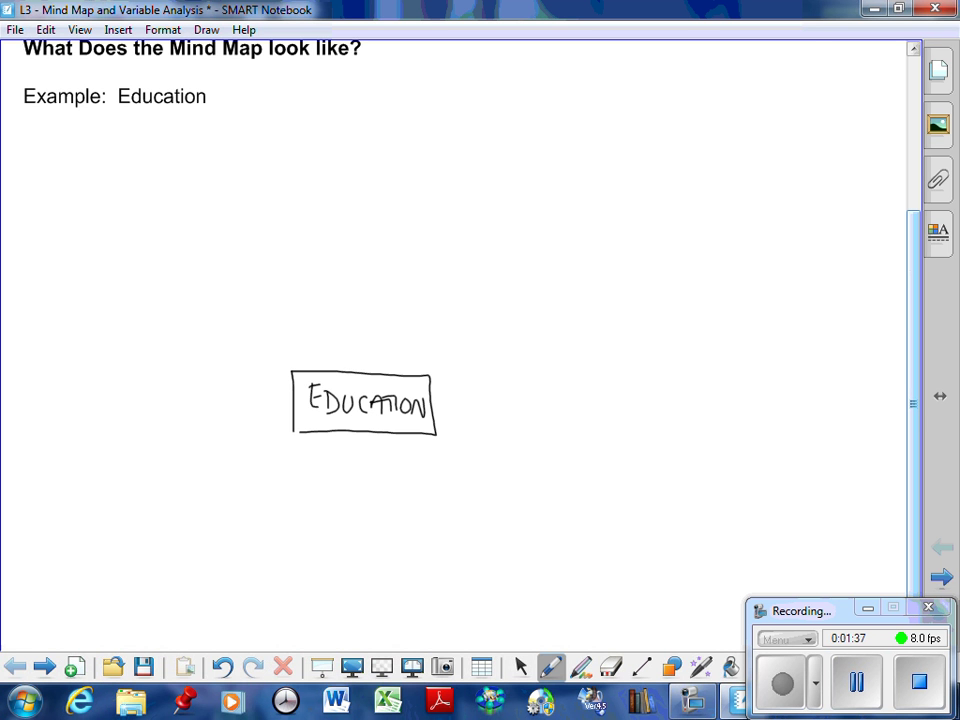
mouse_move(121, 367)
left_mouse_down()
mouse_move(125, 385)
mouse_move(127, 374)
left_mouse_up()
left_click_drag(119, 366, 128, 365)
mouse_move(134, 366)
left_mouse_down()
mouse_move(130, 386)
mouse_move(159, 371)
left_mouse_up()
mouse_move(167, 371)
left_mouse_down()
mouse_move(161, 378)
mouse_move(174, 385)
left_mouse_up()
left_click_drag(175, 387, 188, 380)
mouse_move(192, 373)
left_mouse_down()
mouse_move(191, 390)
mouse_move(200, 371)
left_mouse_up()
left_click_drag(199, 373, 197, 387)
left_click_drag(206, 376, 224, 377)
mouse_move(127, 403)
left_mouse_down()
mouse_move(125, 422)
mouse_move(137, 401)
left_mouse_up()
left_click_drag(135, 404, 133, 422)
mouse_move(142, 404)
left_mouse_down()
mouse_move(141, 422)
mouse_move(142, 411)
left_mouse_up()
mouse_move(148, 406)
left_mouse_down()
mouse_move(155, 419)
mouse_move(156, 405)
left_mouse_up()
left_click_drag(166, 406, 168, 421)
left_click_drag(176, 401, 176, 421)
left_click_drag(176, 401, 186, 421)
left_click_drag(186, 401, 192, 413)
mouse_move(198, 401)
left_mouse_down()
mouse_move(195, 430)
mouse_move(290, 406)
left_mouse_up()
mouse_move(236, 435)
left_mouse_down()
mouse_move(236, 371)
mouse_move(178, 343)
mouse_move(125, 445)
mouse_move(238, 378)
left_mouse_up()
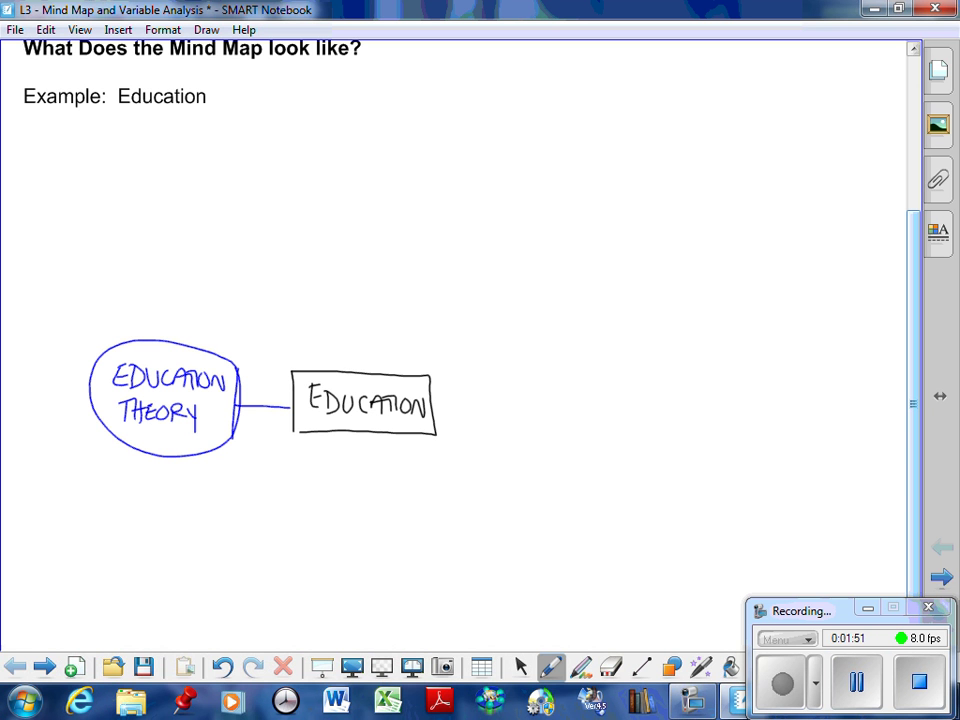
Step: Add a circled STUDENTS bubble right of the EDUCATION box, connected by a line
mouse_move(437, 406)
left_mouse_down()
mouse_move(508, 414)
mouse_move(514, 398)
left_mouse_up()
left_click_drag(515, 400, 537, 416)
mouse_move(537, 400)
left_mouse_down()
mouse_move(538, 416)
mouse_move(561, 402)
left_mouse_up()
left_click_drag(564, 416, 590, 402)
left_click_drag(594, 402, 584, 421)
mouse_move(478, 398)
left_mouse_down()
mouse_move(604, 438)
mouse_move(469, 418)
left_mouse_up()
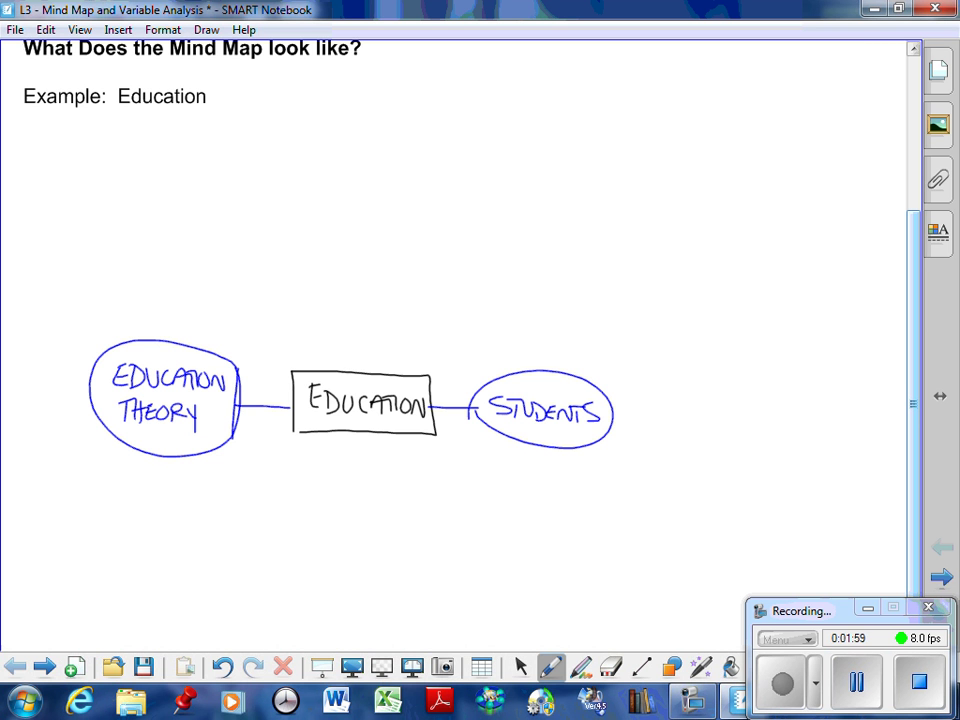
key("ctrl+s")
Step: Add a circled D.I. bubble above EDUCATION THEORY, joined by a vertical line
left_click_drag(166, 341, 166, 297)
mouse_move(131, 251)
left_mouse_down()
mouse_move(127, 275)
mouse_move(163, 272)
mouse_move(177, 250)
left_mouse_up()
left_click(153, 268)
mouse_move(182, 296)
left_mouse_down()
mouse_move(112, 250)
mouse_move(165, 297)
left_mouse_up()
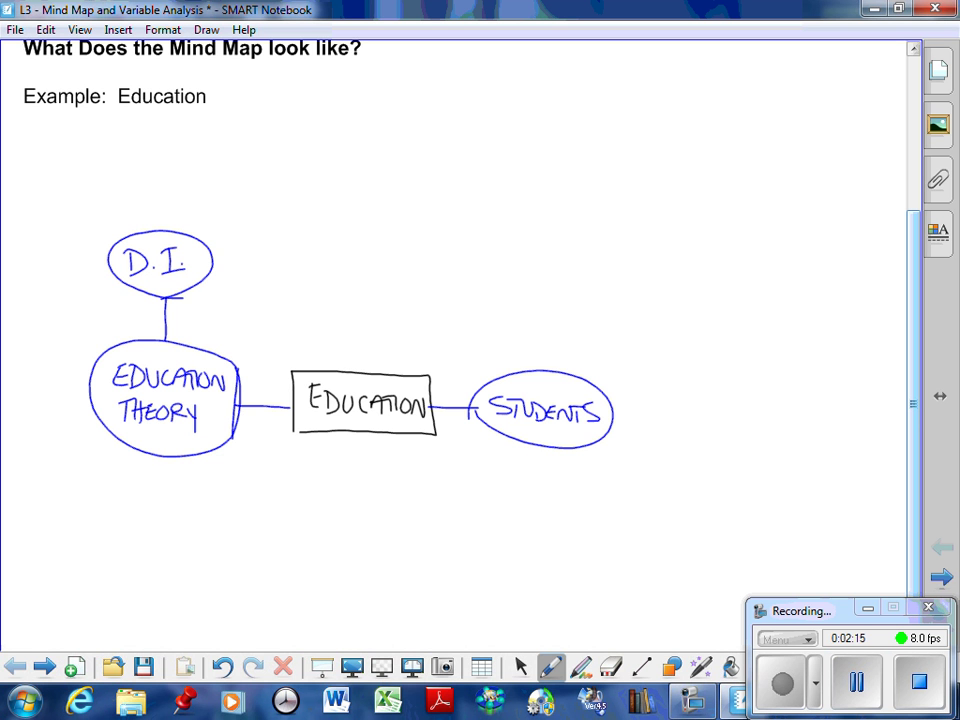
Step: Add a circled ASSESSMENT bubble below EDUCATION THEORY, joined by a short line
left_click_drag(161, 459, 161, 486)
mouse_move(125, 531)
left_mouse_down()
mouse_move(141, 530)
mouse_move(141, 520)
left_mouse_up()
mouse_move(156, 510)
left_mouse_down()
mouse_move(158, 531)
mouse_move(182, 521)
left_mouse_up()
mouse_move(197, 512)
left_mouse_down()
mouse_move(185, 531)
mouse_move(239, 533)
mouse_move(270, 520)
left_mouse_up()
left_click_drag(263, 521, 264, 540)
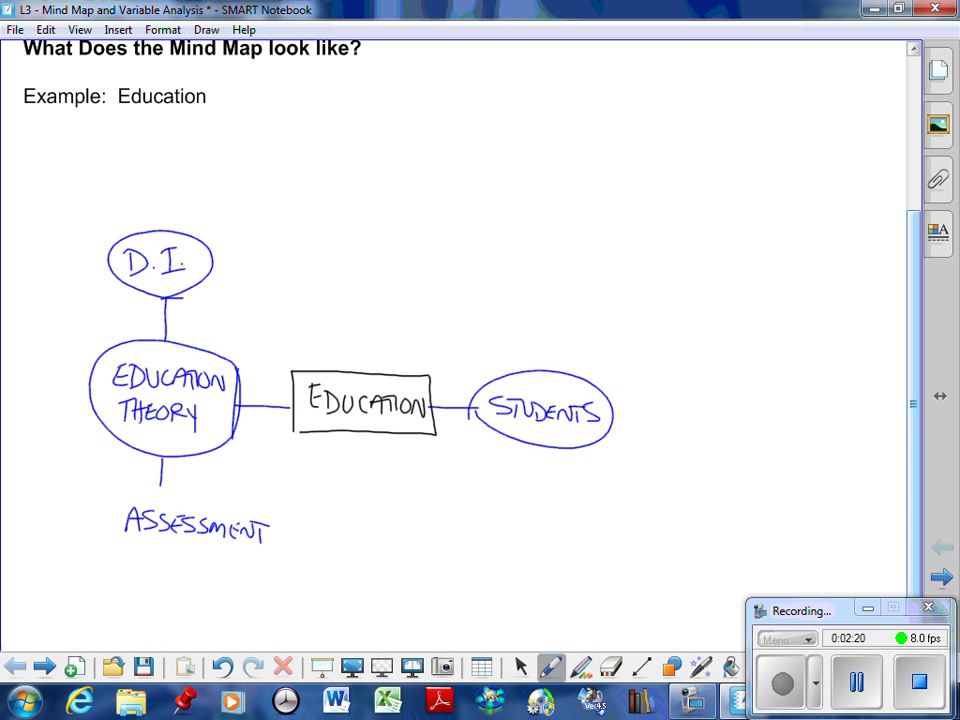
mouse_move(155, 486)
left_mouse_down()
mouse_move(193, 568)
mouse_move(270, 500)
mouse_move(150, 486)
left_mouse_up()
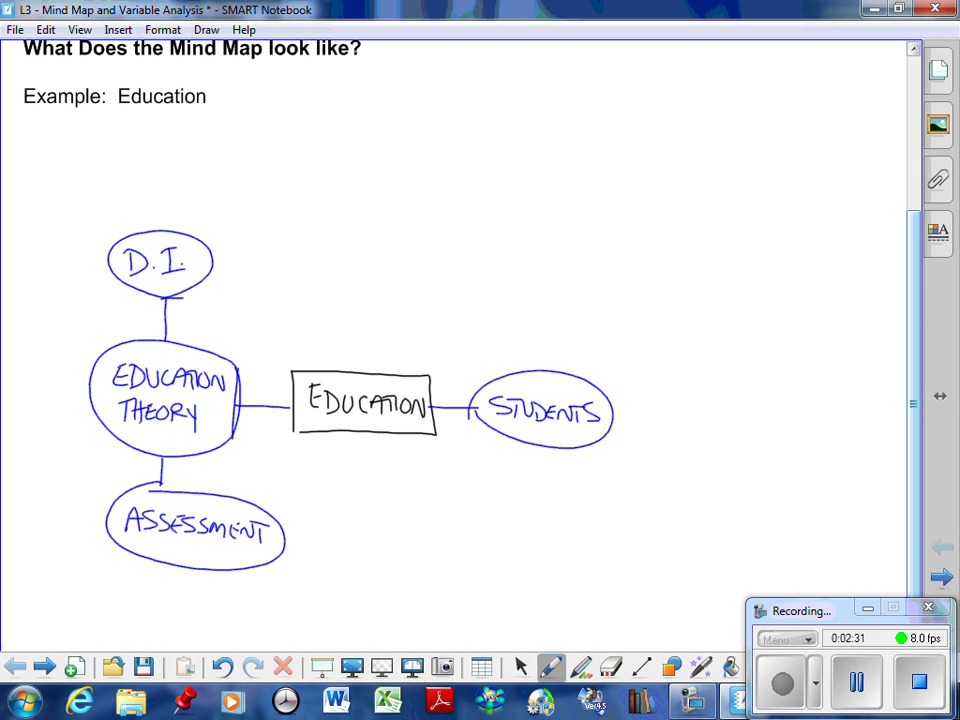
Step: Add a circled ENGAGEMENT bubble above STUDENTS and connect the two
mouse_move(541, 370)
left_mouse_down()
mouse_move(538, 318)
mouse_move(515, 295)
left_mouse_up()
left_click_drag(517, 304, 537, 287)
left_click_drag(549, 289, 548, 298)
mouse_move(556, 306)
left_mouse_down()
mouse_move(606, 296)
mouse_move(622, 310)
mouse_move(632, 293)
left_mouse_up()
mouse_move(622, 310)
left_mouse_down()
mouse_move(633, 310)
mouse_move(635, 296)
left_mouse_up()
left_click_drag(635, 296, 644, 311)
mouse_move(644, 311)
left_mouse_down()
mouse_move(645, 296)
mouse_move(656, 294)
left_mouse_up()
left_click_drag(650, 295, 650, 312)
mouse_move(545, 320)
left_mouse_down()
mouse_move(660, 315)
mouse_move(490, 285)
mouse_move(545, 328)
left_mouse_up()
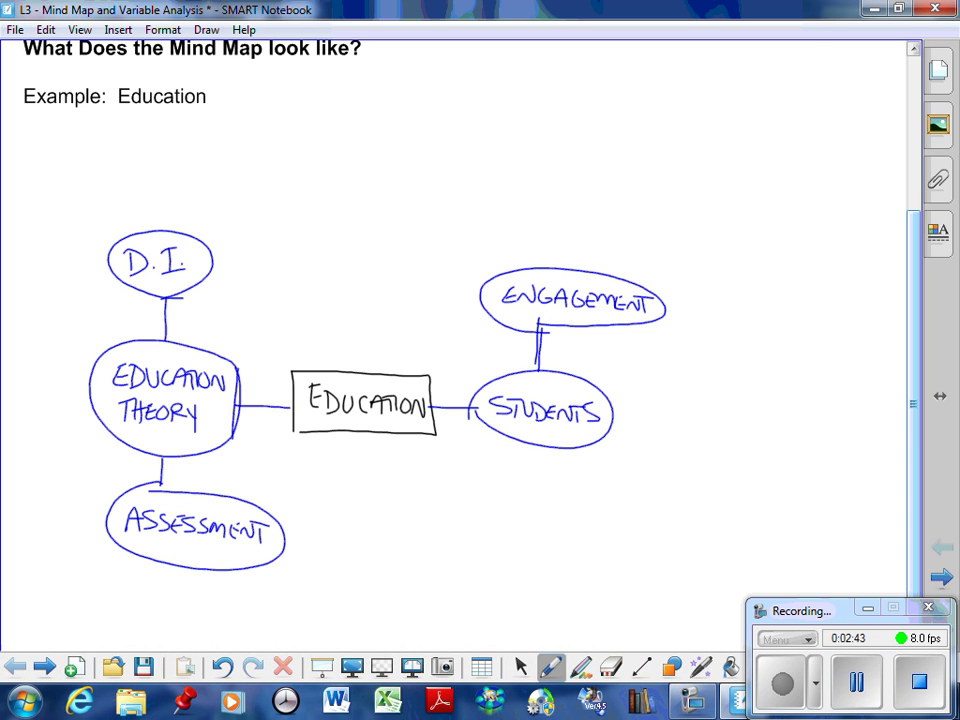
Step: Add a circled ASSESSMENT bubble to the right of STUDENTS, connected by a line
left_click_drag(612, 421, 717, 428)
mouse_move(739, 415)
left_mouse_down()
mouse_move(729, 428)
mouse_move(767, 436)
mouse_move(782, 419)
mouse_move(803, 420)
left_mouse_up()
left_click_drag(793, 421, 794, 438)
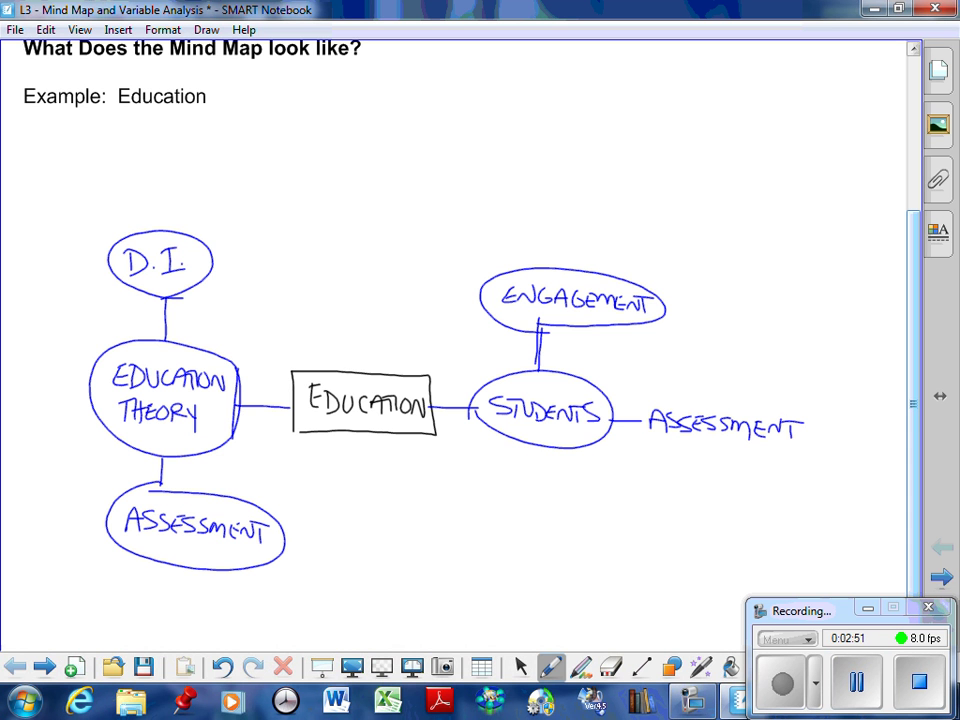
left_click_drag(640, 404, 636, 414)
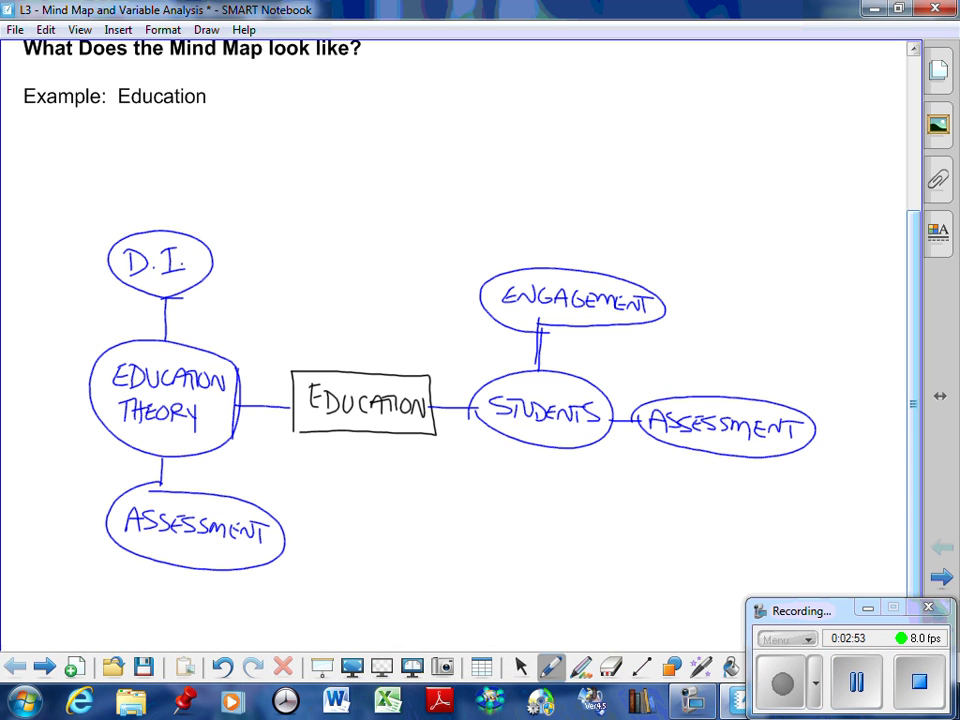
Step: Branch circled ORAL, PEN & PAPER and OTHER bubbles off the ASSESSMENT bubble beside STUDENTS
mouse_move(727, 395)
left_mouse_down()
mouse_move(747, 355)
mouse_move(771, 352)
mouse_move(782, 366)
left_mouse_up()
left_click_drag(788, 349, 801, 367)
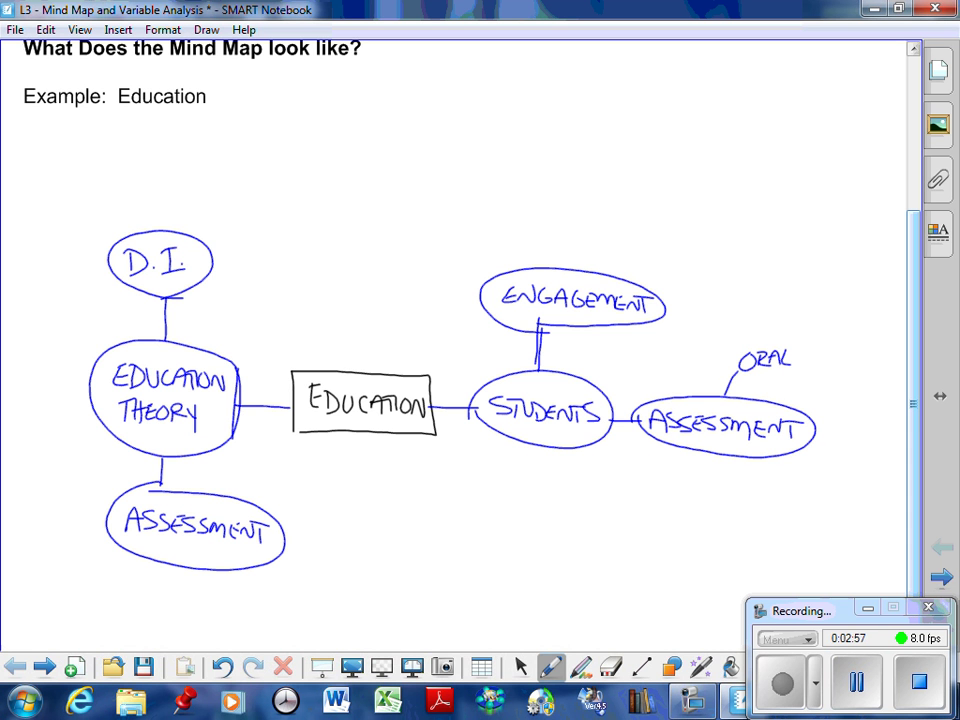
left_click_drag(738, 372, 742, 368)
mouse_move(813, 425)
left_mouse_down()
mouse_move(823, 420)
mouse_move(818, 397)
mouse_move(834, 404)
mouse_move(852, 388)
mouse_move(862, 391)
mouse_move(844, 425)
mouse_move(860, 410)
mouse_move(901, 425)
mouse_move(815, 422)
left_mouse_up()
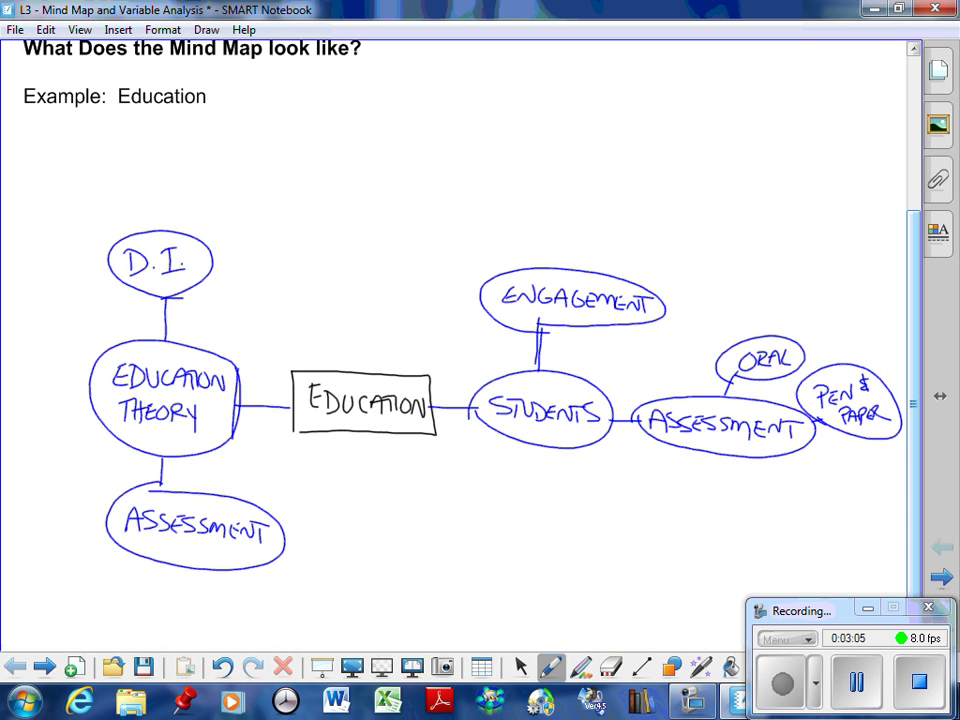
left_click_drag(776, 462, 790, 483)
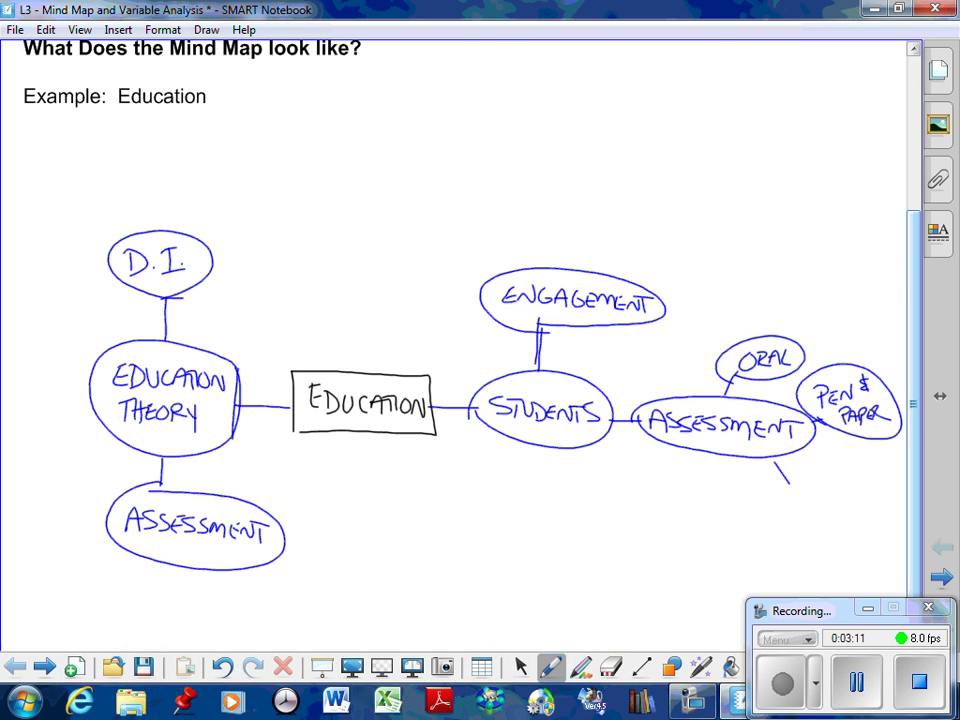
mouse_move(800, 484)
left_mouse_down()
mouse_move(813, 499)
mouse_move(860, 498)
left_mouse_up()
left_click_drag(800, 476, 796, 479)
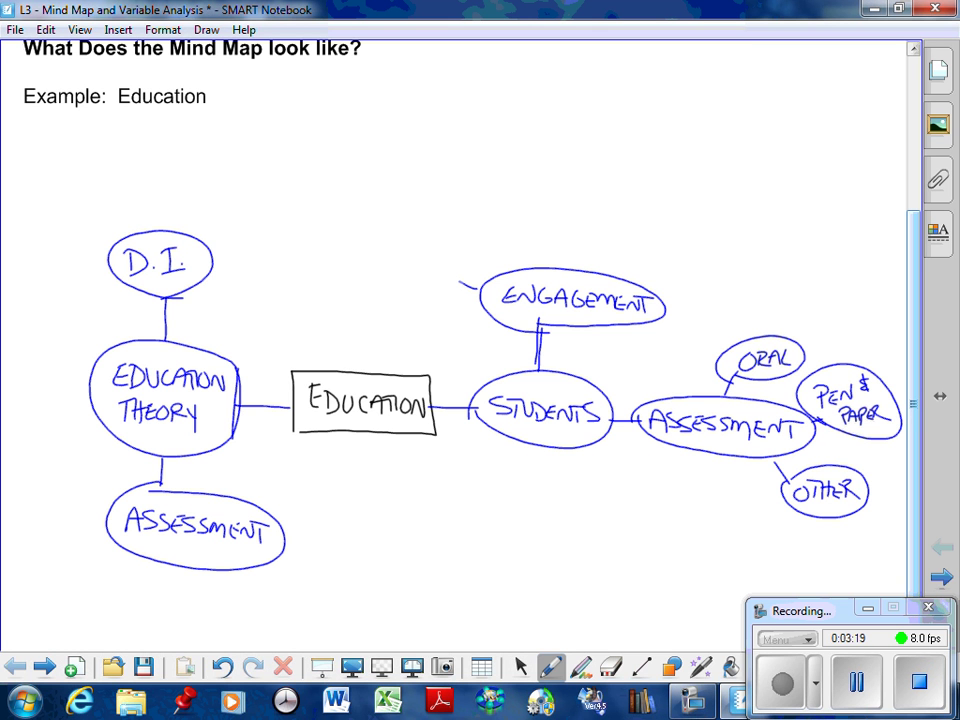
Step: Add a circled SOCRATIC bubble to the upper left of ENGAGEMENT, connected by a line
mouse_move(359, 238)
left_mouse_down()
mouse_move(347, 254)
mouse_move(369, 243)
mouse_move(384, 252)
left_mouse_up()
mouse_move(390, 236)
left_mouse_down()
mouse_move(390, 249)
mouse_move(397, 245)
left_mouse_up()
left_click_drag(399, 247, 426, 231)
mouse_move(419, 232)
left_mouse_down()
mouse_move(420, 248)
mouse_move(430, 247)
left_mouse_up()
mouse_move(440, 228)
left_mouse_down()
mouse_move(432, 240)
mouse_move(332, 240)
mouse_move(452, 232)
left_mouse_up()
Step: Add a circled FLIPPED CLASSROOM bubble above ENGAGEMENT and draw another branch line rising from ENGAGEMENT's top edge
left_click_drag(519, 264, 450, 165)
mouse_move(390, 140)
left_mouse_down()
mouse_move(392, 163)
mouse_move(405, 138)
left_mouse_up()
left_click_drag(391, 151, 413, 159)
mouse_move(416, 140)
left_mouse_down()
mouse_move(417, 158)
mouse_move(428, 150)
left_mouse_up()
mouse_move(431, 148)
left_mouse_down()
mouse_move(458, 148)
mouse_move(418, 166)
left_mouse_up()
mouse_move(430, 156)
left_mouse_down()
mouse_move(440, 167)
mouse_move(453, 152)
left_mouse_up()
mouse_move(474, 140)
left_mouse_down()
mouse_move(465, 150)
mouse_move(522, 140)
mouse_move(362, 140)
mouse_move(535, 140)
left_mouse_up()
left_click_drag(566, 258, 600, 131)
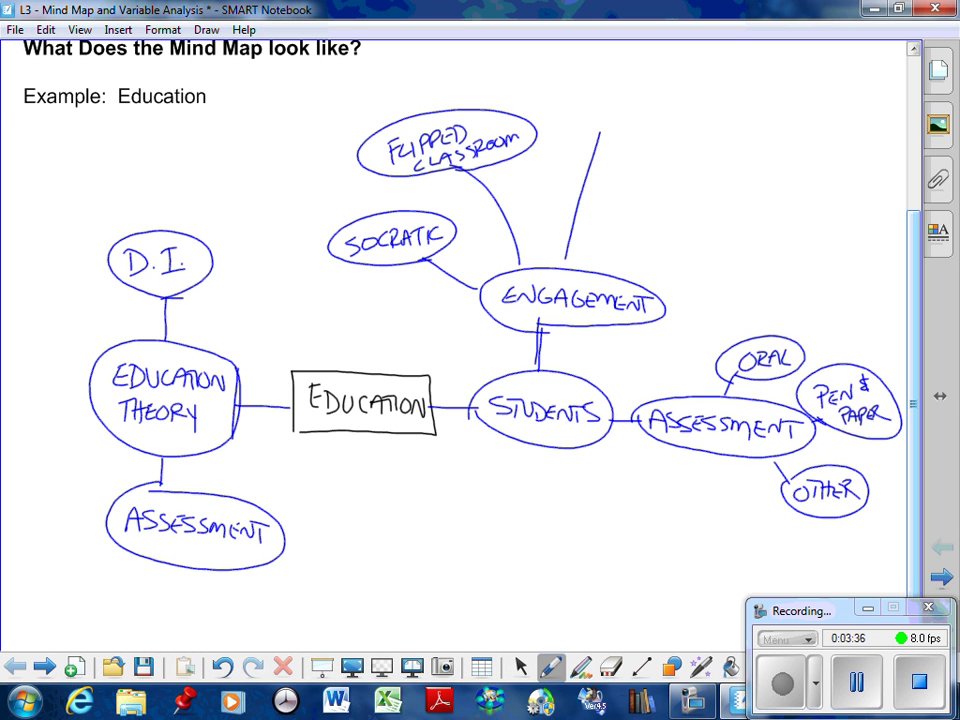
Step: Add a circled MARKS bubble below the students' ASSESSMENT bubble, joined by a vertical line
scroll(908, 326, "down", 1)
scroll(908, 326, "down", 5)
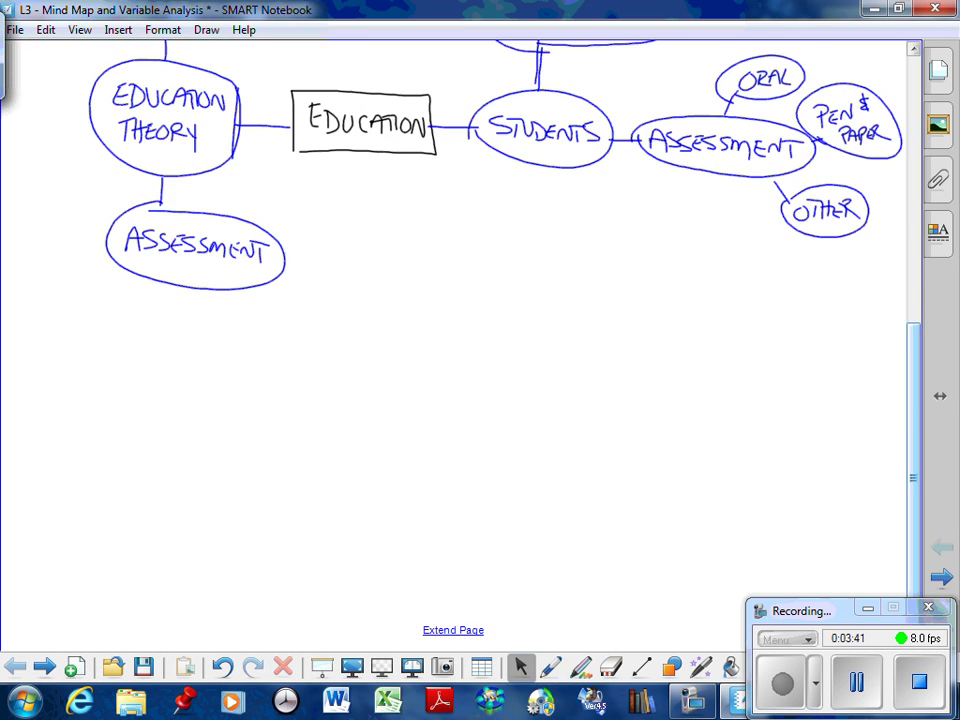
left_click(549, 667)
left_click_drag(723, 180, 723, 248)
left_click_drag(684, 300, 748, 300)
mouse_move(723, 246)
left_mouse_down()
mouse_move(663, 274)
mouse_move(673, 247)
left_mouse_up()
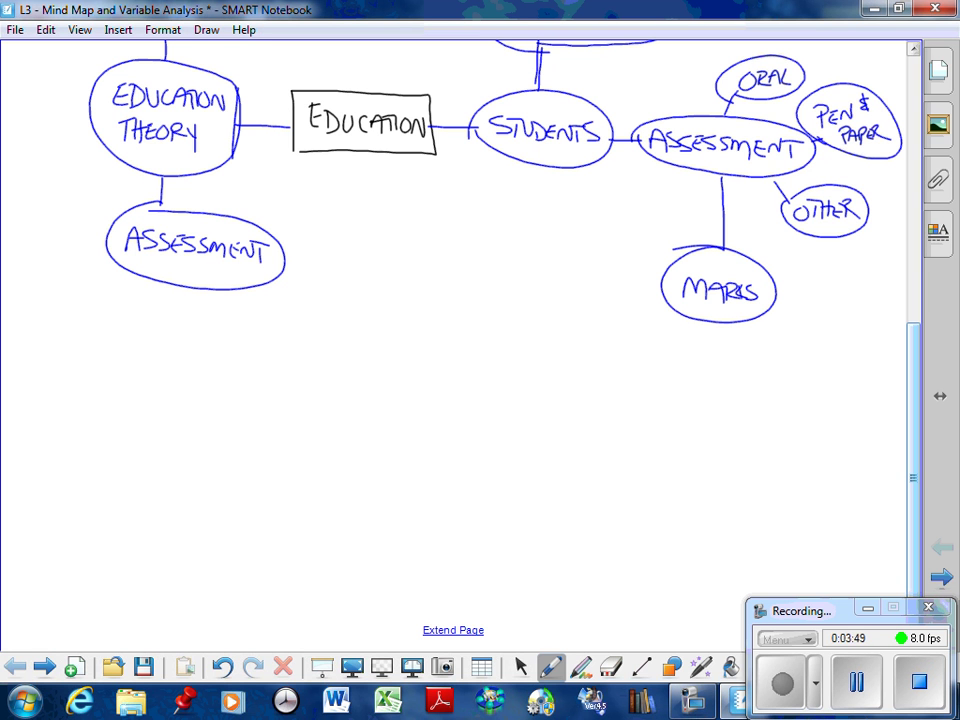
Step: Branch a circled FEEDBACK bubble off the lower left of MARKS
left_click_drag(668, 318, 603, 366)
mouse_move(594, 367)
left_mouse_down()
mouse_move(593, 386)
mouse_move(599, 376)
left_mouse_up()
left_click_drag(600, 379, 655, 389)
mouse_move(666, 370)
left_mouse_down()
mouse_move(658, 389)
mouse_move(669, 392)
left_mouse_up()
left_click_drag(680, 369, 681, 393)
mouse_move(636, 346)
left_mouse_down()
mouse_move(600, 400)
mouse_move(630, 345)
left_mouse_up()
Step: Branch a circled GRADE bubble off the lower right of MARKS
mouse_move(754, 319)
left_mouse_down()
mouse_move(779, 347)
mouse_move(779, 392)
mouse_move(800, 397)
left_mouse_up()
mouse_move(803, 397)
left_mouse_down()
mouse_move(811, 379)
mouse_move(818, 397)
left_mouse_up()
left_click_drag(806, 390, 838, 396)
mouse_move(779, 351)
left_mouse_down()
mouse_move(790, 415)
mouse_move(780, 350)
left_mouse_up()
Step: Write ACTION/INVESTIGATION at the end of ENGAGEMENT's open branch line and circle it
scroll(450, 330, "up", 5)
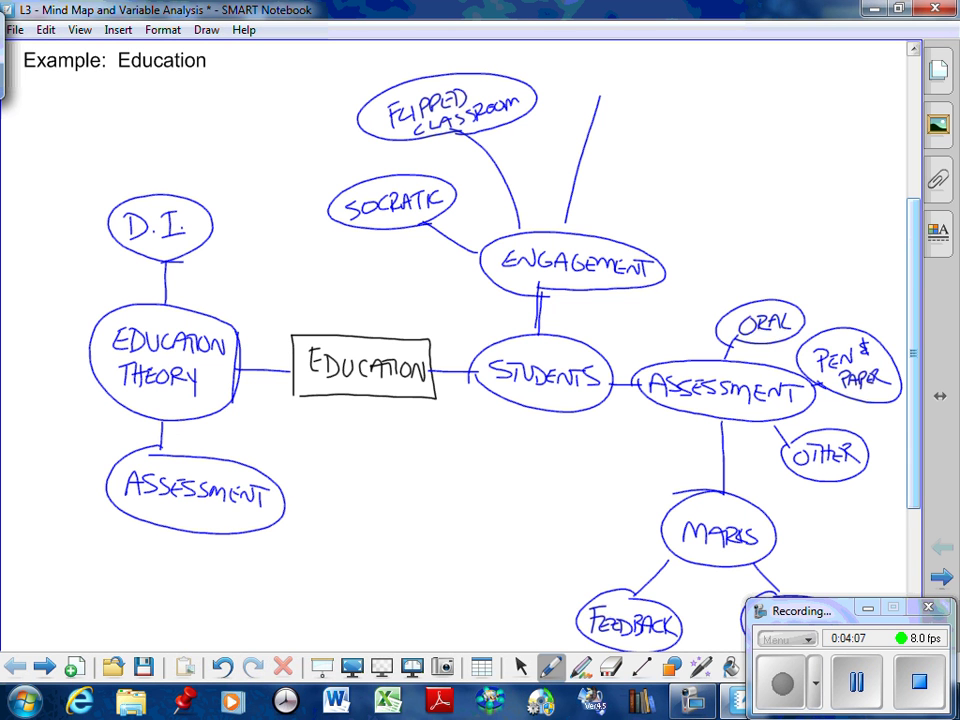
left_click_drag(607, 76, 615, 81)
left_click_drag(607, 76, 628, 80)
left_click_drag(635, 69, 634, 81)
mouse_move(630, 69)
left_mouse_down()
mouse_move(641, 68)
mouse_move(643, 81)
left_mouse_up()
mouse_move(655, 69)
left_mouse_down()
mouse_move(686, 62)
mouse_move(679, 86)
left_mouse_up()
mouse_move(695, 63)
left_mouse_down()
mouse_move(694, 80)
mouse_move(722, 67)
mouse_move(734, 82)
left_mouse_up()
left_click_drag(744, 67, 756, 67)
mouse_move(750, 67)
left_mouse_down()
mouse_move(750, 83)
mouse_move(759, 82)
left_mouse_up()
mouse_move(773, 69)
left_mouse_down()
mouse_move(772, 80)
mouse_move(786, 82)
mouse_move(797, 67)
left_mouse_up()
left_click_drag(791, 67, 791, 83)
mouse_move(800, 68)
left_mouse_down()
mouse_move(800, 83)
mouse_move(824, 70)
left_mouse_up()
mouse_move(599, 98)
left_mouse_down()
mouse_move(644, 100)
mouse_move(816, 50)
mouse_move(600, 99)
left_mouse_up()
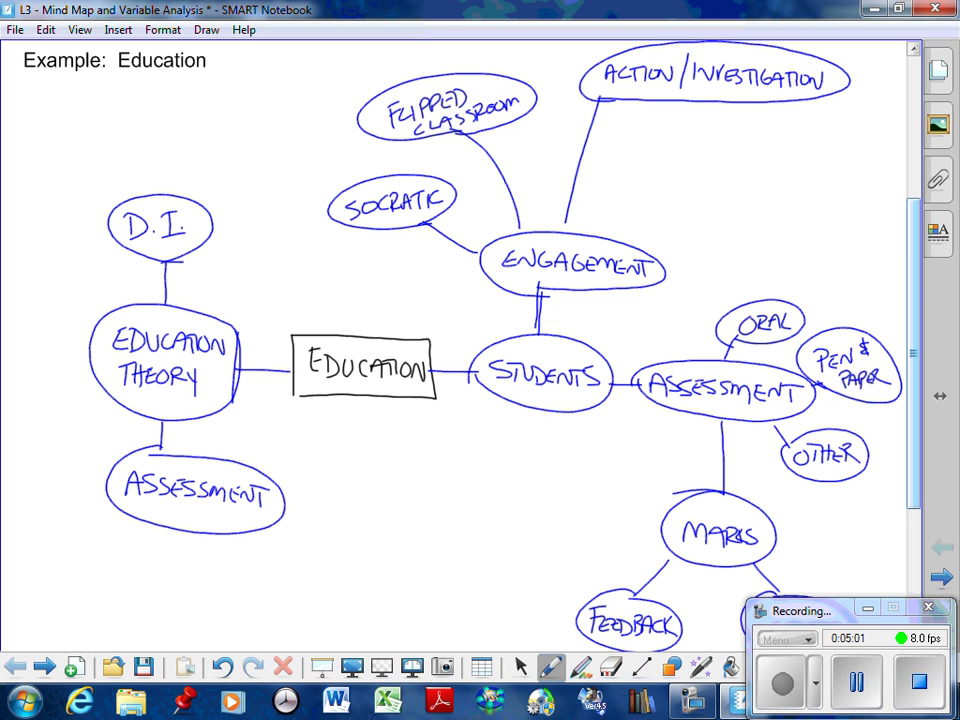
left_click(520, 667)
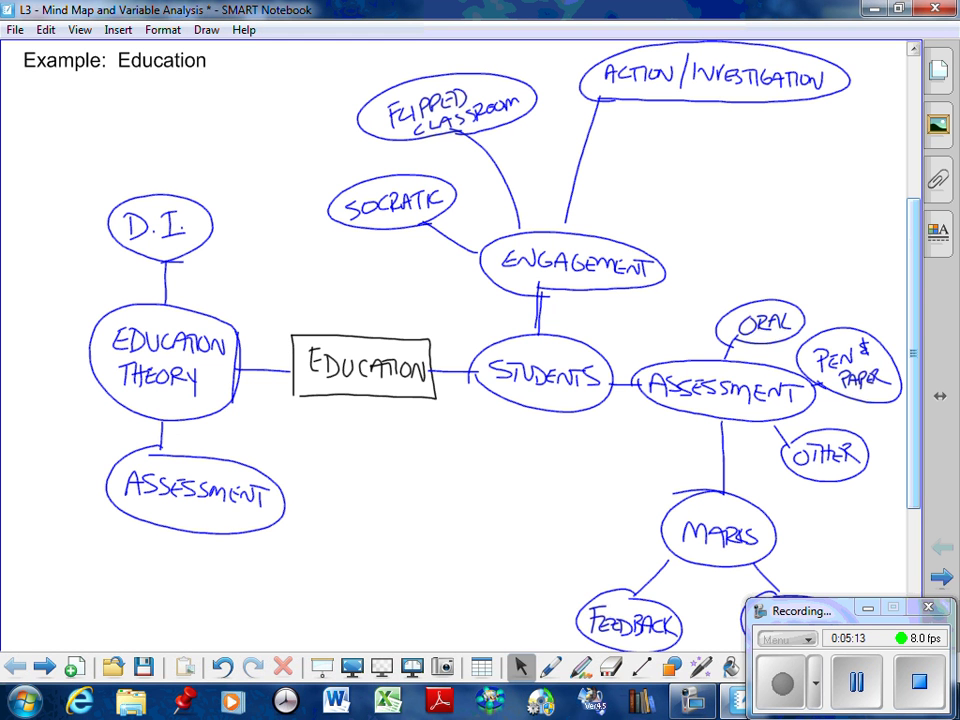
Step: Add a circled WHITE BOARDS bubble directly above D.I., connected by a line
left_click(551, 667)
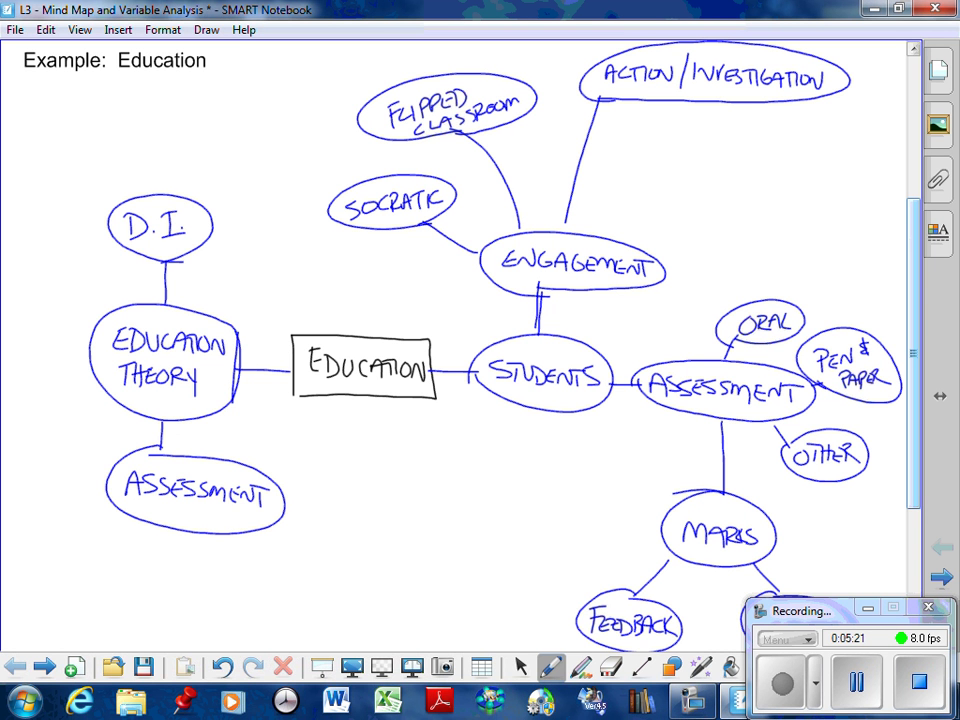
mouse_move(158, 190)
left_mouse_down()
mouse_move(158, 145)
mouse_move(140, 121)
mouse_move(160, 120)
mouse_move(180, 100)
mouse_move(186, 109)
mouse_move(141, 141)
mouse_move(149, 127)
left_mouse_up()
mouse_move(153, 141)
left_mouse_down()
mouse_move(169, 125)
mouse_move(176, 140)
left_mouse_up()
mouse_move(180, 122)
left_mouse_down()
mouse_move(182, 138)
mouse_move(196, 130)
left_mouse_up()
left_click_drag(165, 84, 170, 85)
Step: Add a circled SMARTBOARD bubble to the upper right of D.I., connected by a line
mouse_move(229, 137)
left_mouse_down()
mouse_move(221, 152)
mouse_move(278, 140)
mouse_move(293, 122)
left_mouse_up()
mouse_move(287, 123)
left_mouse_down()
mouse_move(286, 138)
mouse_move(296, 136)
left_mouse_up()
mouse_move(295, 120)
left_mouse_down()
mouse_move(300, 134)
mouse_move(304, 119)
left_mouse_up()
left_click_drag(310, 132, 320, 119)
mouse_move(184, 198)
left_mouse_down()
mouse_move(298, 96)
mouse_move(229, 161)
left_mouse_up()
Step: Branch circled INVESTIGATIONS and ISU bubbles off the left side of D.I
left_click_drag(116, 202, 73, 146)
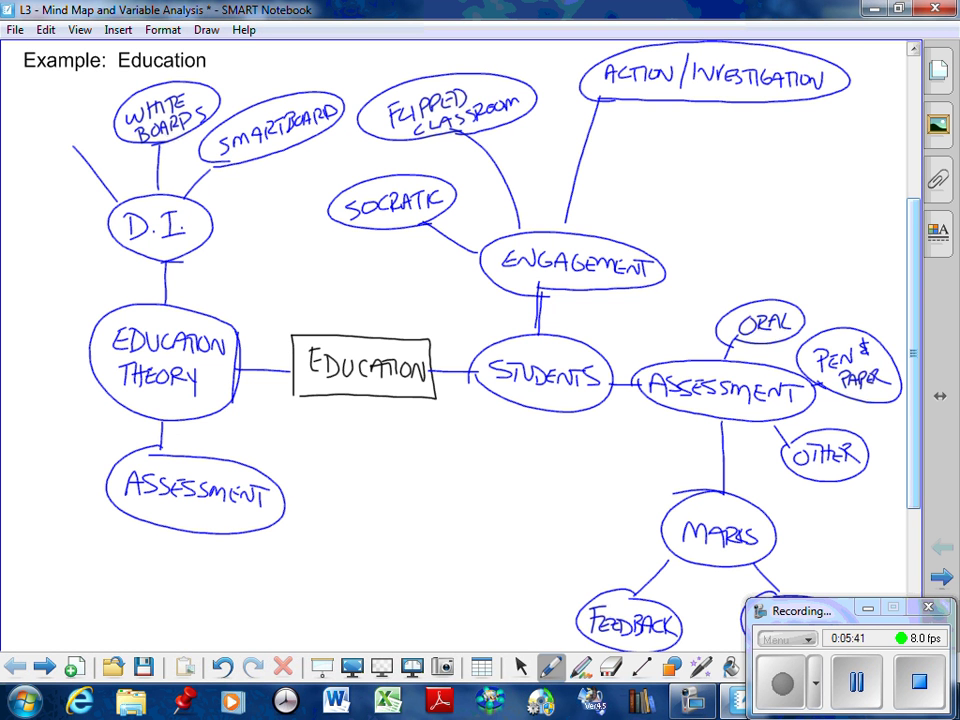
left_click_drag(22, 130, 21, 148)
mouse_move(28, 146)
left_mouse_down()
mouse_move(38, 124)
mouse_move(50, 116)
mouse_move(62, 126)
mouse_move(66, 111)
left_mouse_up()
mouse_move(61, 112)
left_mouse_down()
mouse_move(61, 128)
mouse_move(94, 98)
mouse_move(118, 93)
left_mouse_up()
mouse_move(71, 144)
left_mouse_down()
mouse_move(122, 75)
mouse_move(97, 133)
left_mouse_up()
mouse_move(22, 217)
left_mouse_down()
mouse_move(28, 202)
mouse_move(33, 216)
mouse_move(64, 208)
mouse_move(80, 217)
left_mouse_up()
mouse_move(76, 218)
left_mouse_down()
mouse_move(69, 190)
mouse_move(81, 209)
left_mouse_up()
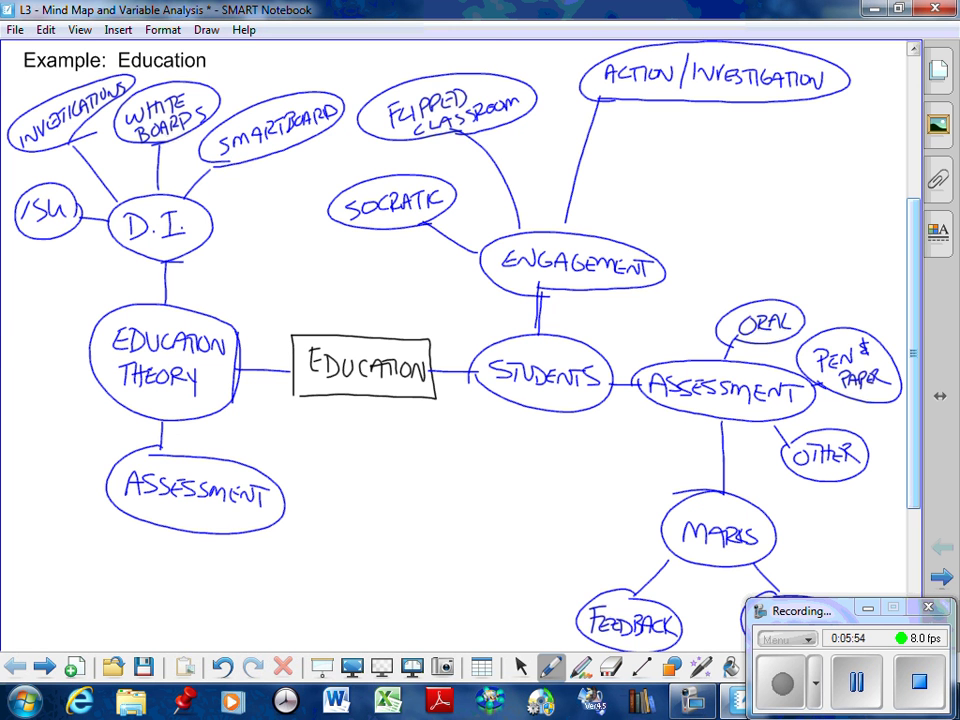
Step: Branch circled HOMEWORK and JOURNALS bubbles off the top of FLIPPED CLASSROOM
scroll(460, 350, "up", 5)
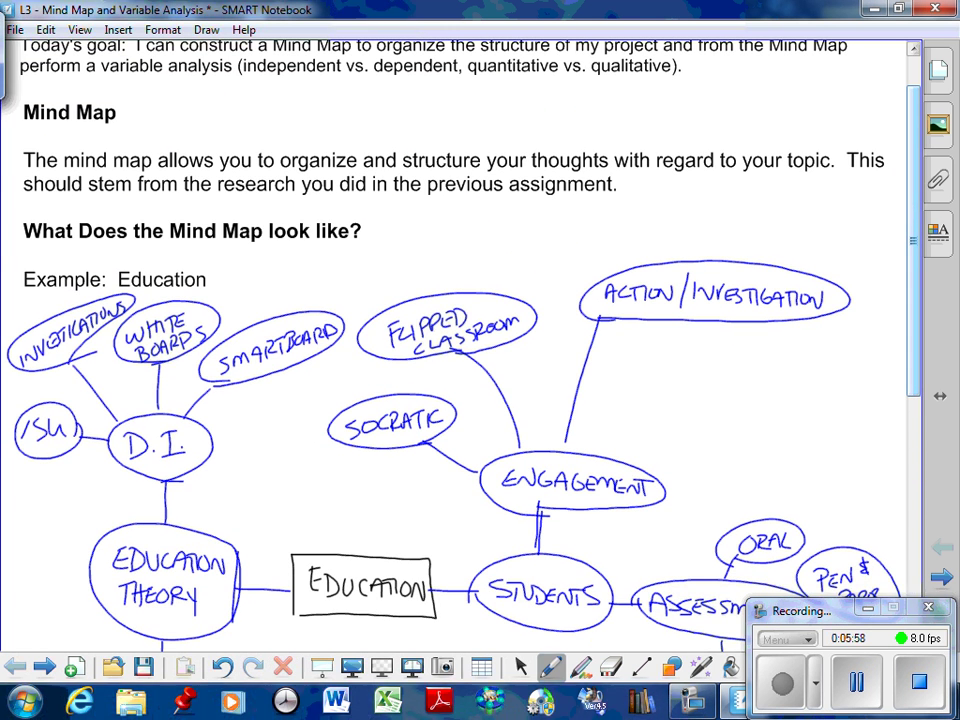
mouse_move(405, 298)
left_mouse_down()
mouse_move(394, 259)
mouse_move(457, 244)
left_mouse_up()
mouse_move(466, 229)
left_mouse_down()
mouse_move(440, 268)
mouse_move(465, 222)
left_mouse_up()
mouse_move(500, 290)
left_mouse_down()
mouse_move(517, 243)
mouse_move(514, 215)
left_mouse_up()
left_click_drag(508, 217, 499, 228)
left_click_drag(517, 219, 542, 227)
left_click_drag(547, 216, 570, 229)
mouse_move(575, 216)
left_mouse_down()
mouse_move(588, 231)
mouse_move(552, 203)
left_mouse_up()
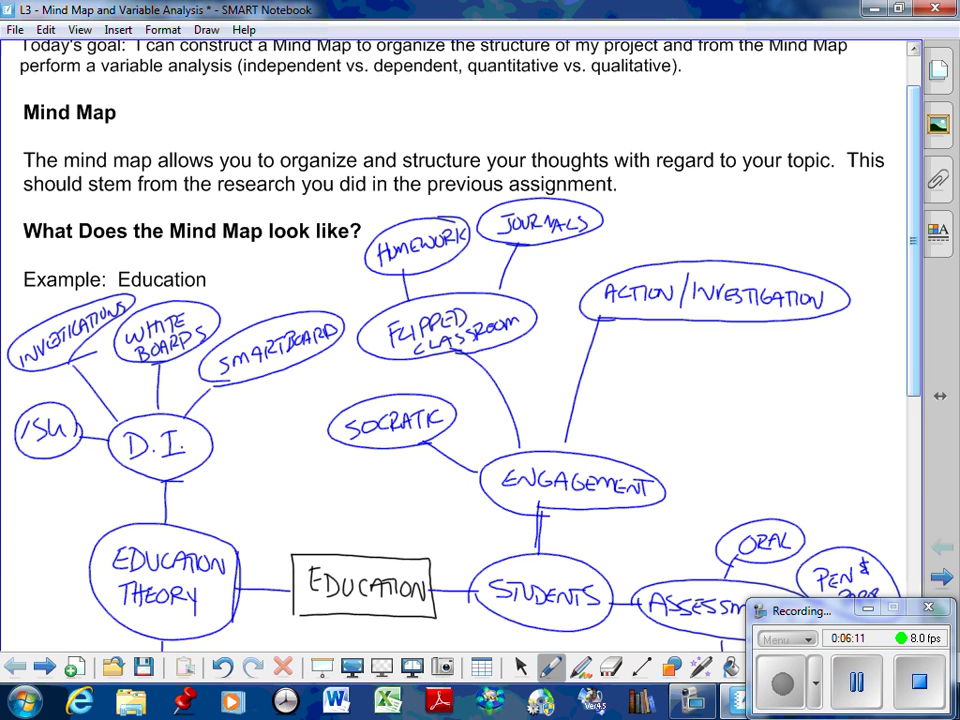
Step: Add a circled STUDENT IMPROVEMENT bubble below FEEDBACK, connected by a short line
scroll(455, 340, "down", 5)
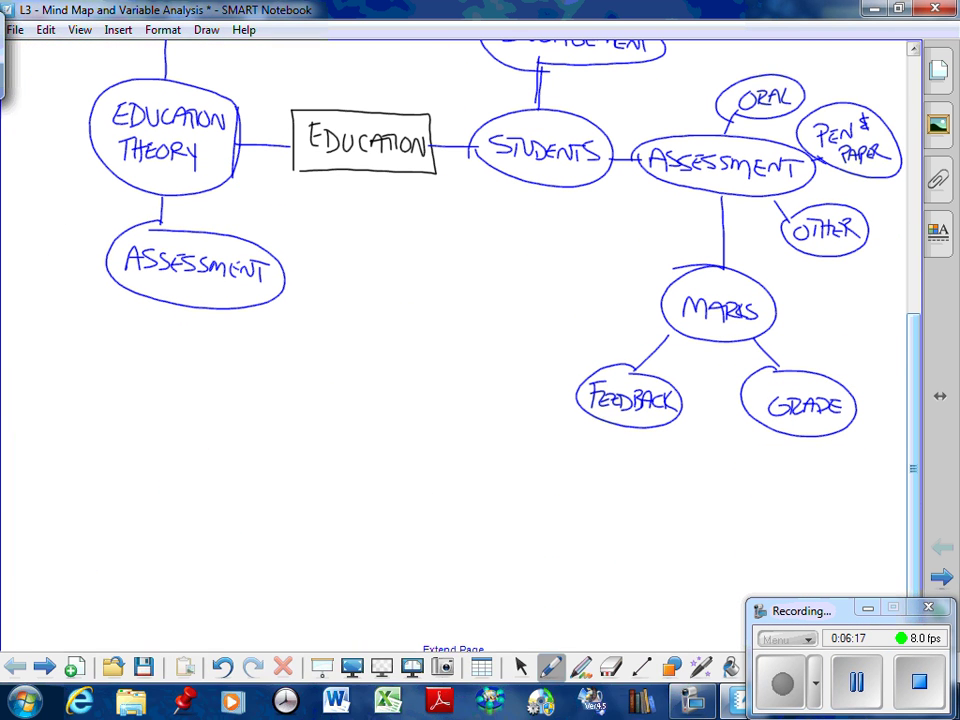
mouse_move(578, 412)
left_mouse_down()
mouse_move(570, 428)
mouse_move(515, 455)
mouse_move(534, 456)
mouse_move(553, 440)
mouse_move(558, 456)
mouse_move(572, 456)
mouse_move(596, 442)
left_mouse_up()
mouse_move(541, 466)
left_mouse_down()
mouse_move(541, 481)
mouse_move(572, 468)
mouse_move(591, 481)
mouse_move(610, 468)
mouse_move(611, 483)
left_mouse_up()
left_click_drag(612, 477, 619, 477)
left_click_drag(621, 477, 644, 479)
left_click_drag(646, 485, 656, 474)
mouse_move(659, 477)
left_mouse_down()
mouse_move(660, 491)
mouse_move(670, 475)
left_mouse_up()
mouse_move(569, 430)
left_mouse_down()
mouse_move(613, 510)
mouse_move(640, 432)
left_mouse_up()
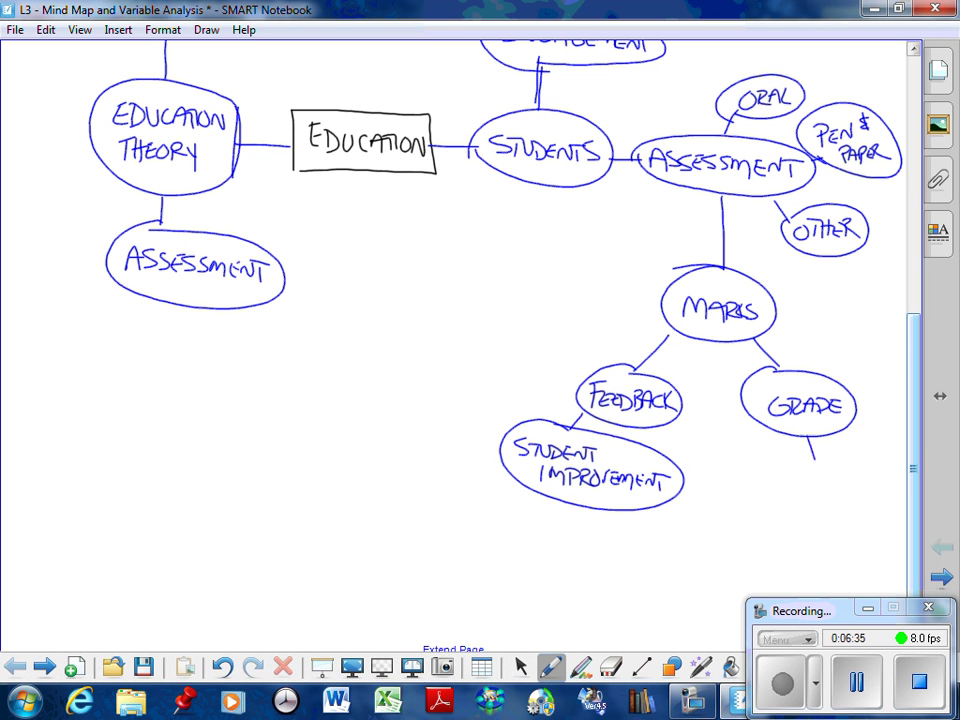
Step: Write NO IMPROVEMENT IN TOPIC? below GRADE, connect it with a short line and draw an outline around it
left_click_drag(806, 437, 814, 460)
left_click_drag(765, 488, 792, 475)
mouse_move(814, 471)
left_mouse_down()
mouse_move(813, 486)
mouse_move(827, 481)
left_mouse_up()
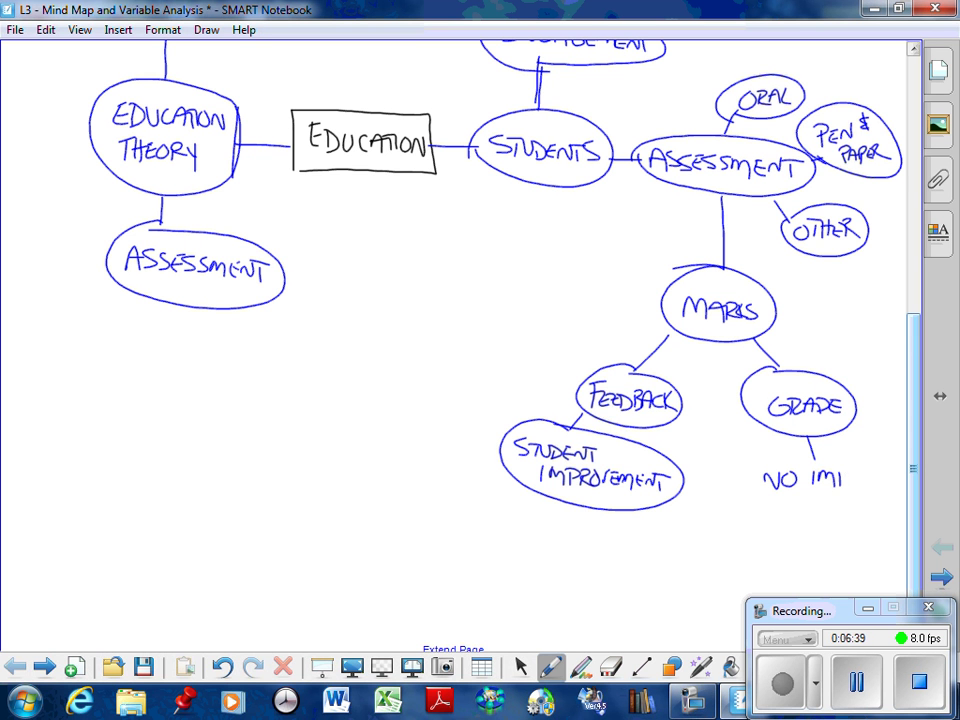
mouse_move(842, 488)
left_mouse_down()
mouse_move(846, 476)
mouse_move(857, 487)
mouse_move(860, 475)
mouse_move(894, 482)
mouse_move(901, 470)
mouse_move(900, 479)
left_mouse_up()
left_click_drag(895, 466, 905, 464)
mouse_move(762, 499)
left_mouse_down()
mouse_move(762, 513)
mouse_move(799, 499)
left_mouse_up()
left_click_drag(793, 500, 793, 514)
left_click_drag(804, 502, 823, 508)
left_click_drag(837, 496, 846, 515)
left_click(846, 522)
mouse_move(806, 458)
left_mouse_down()
mouse_move(736, 490)
mouse_move(886, 528)
mouse_move(808, 458)
left_mouse_up()
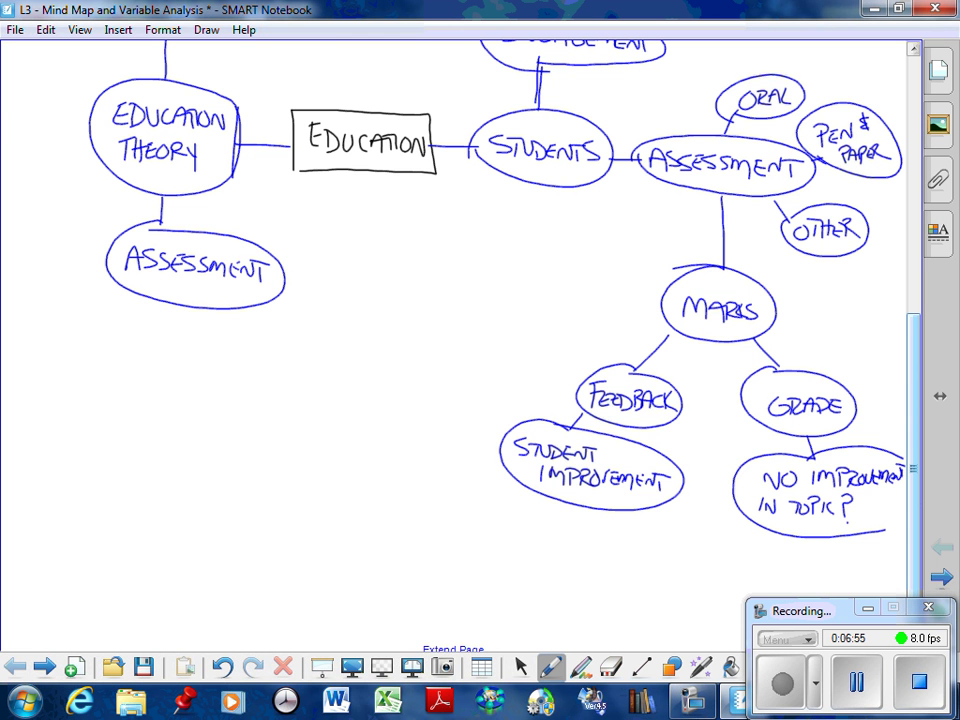
Step: Go to the Variable Analysis page and erase the covering ink to reveal the definition of a variable
scroll(455, 340, "up", 5)
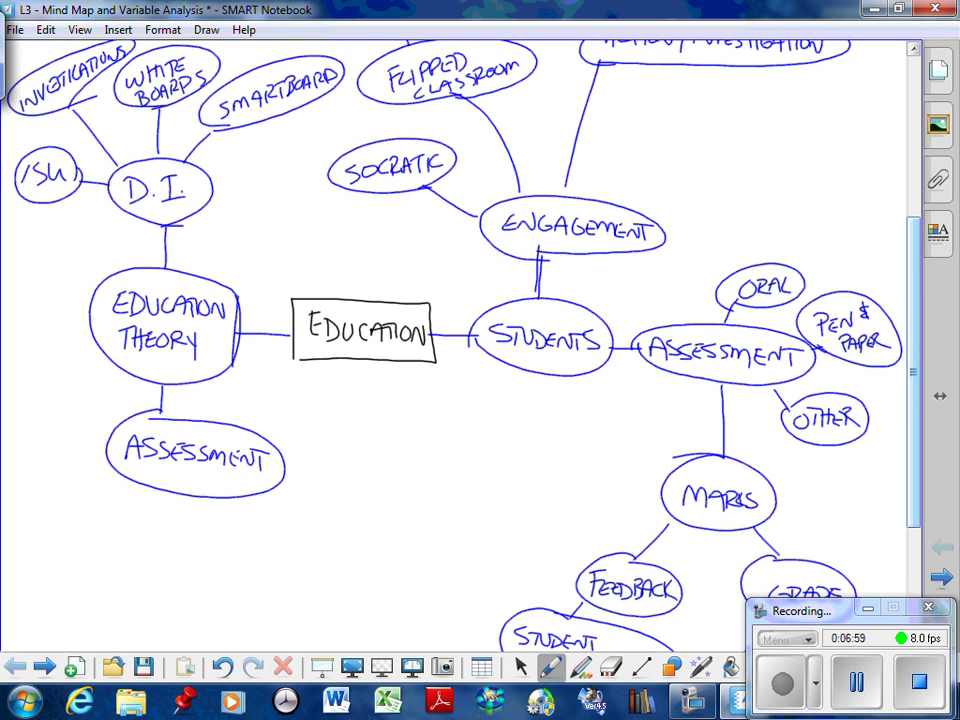
left_click(520, 666)
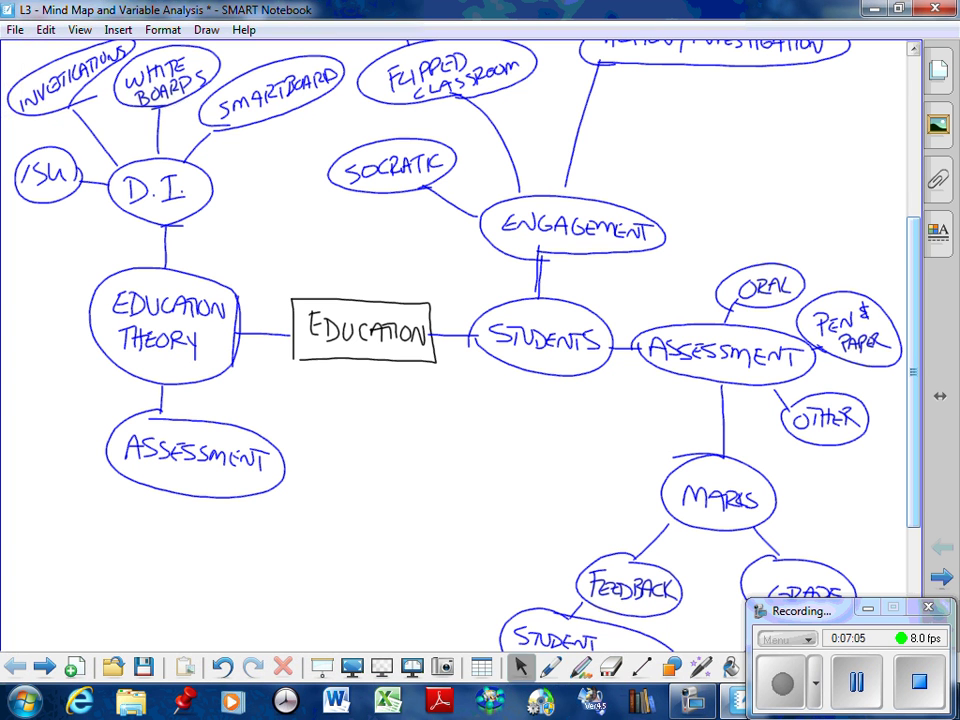
left_click(44, 667)
left_click(44, 667)
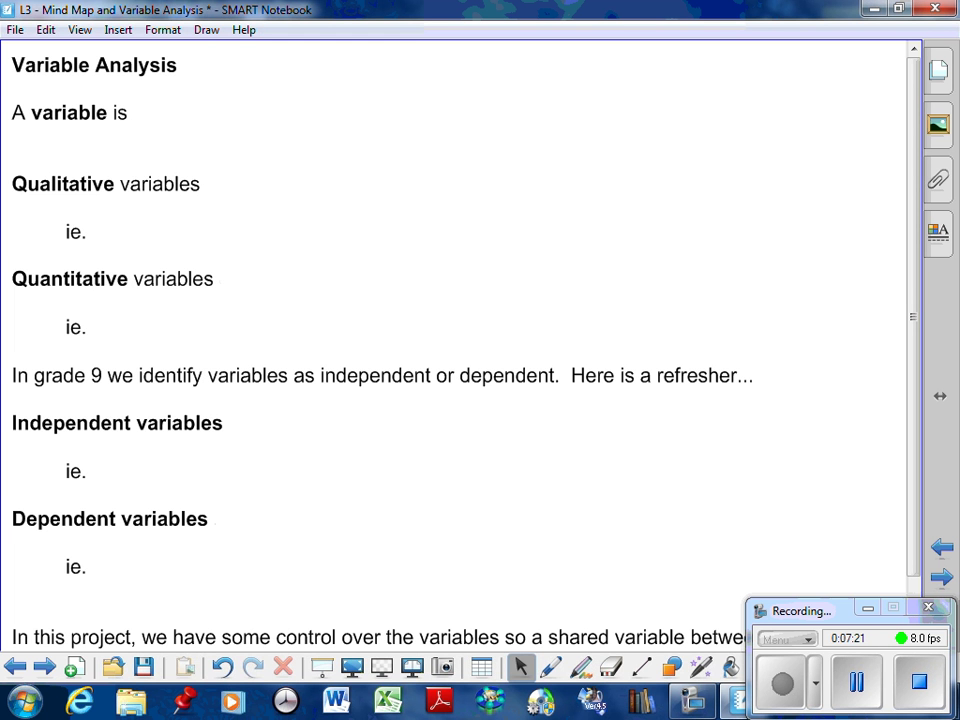
left_click(611, 666)
mouse_move(131, 131)
left_mouse_down()
mouse_move(171, 110)
mouse_move(471, 103)
mouse_move(774, 135)
mouse_move(815, 112)
mouse_move(793, 124)
mouse_move(109, 122)
mouse_move(45, 143)
left_mouse_up()
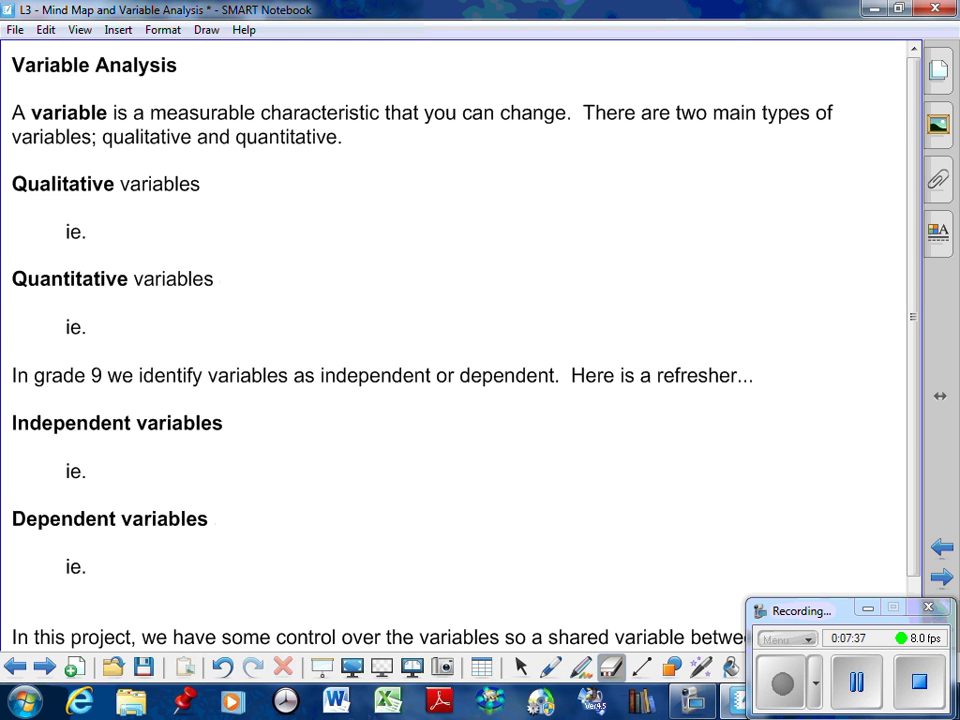
Step: Underline the bold words variable and Qualitative in red, and erase the cover over the qualitative variables definition
left_click(549, 667)
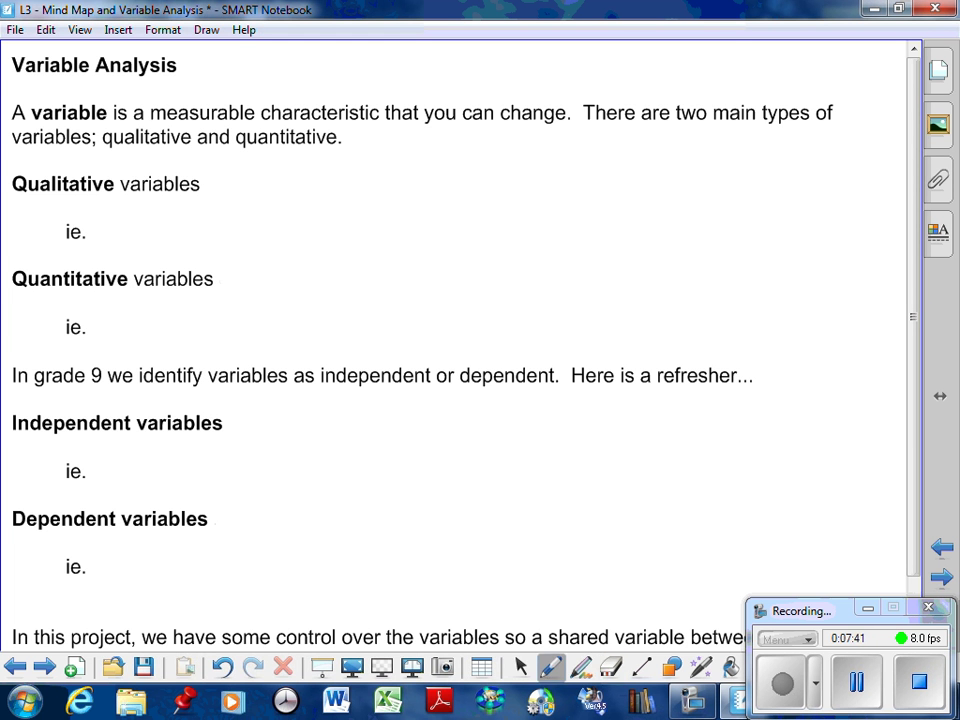
left_click_drag(31, 121, 107, 119)
left_click_drag(13, 196, 113, 193)
left_click(610, 667)
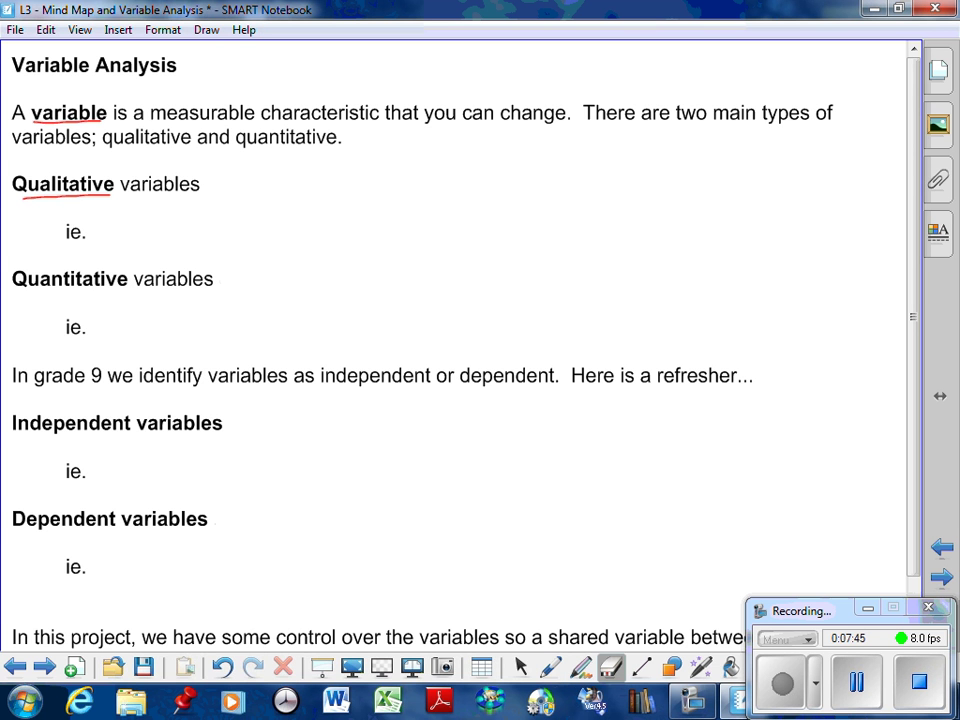
left_click_drag(205, 190, 506, 193)
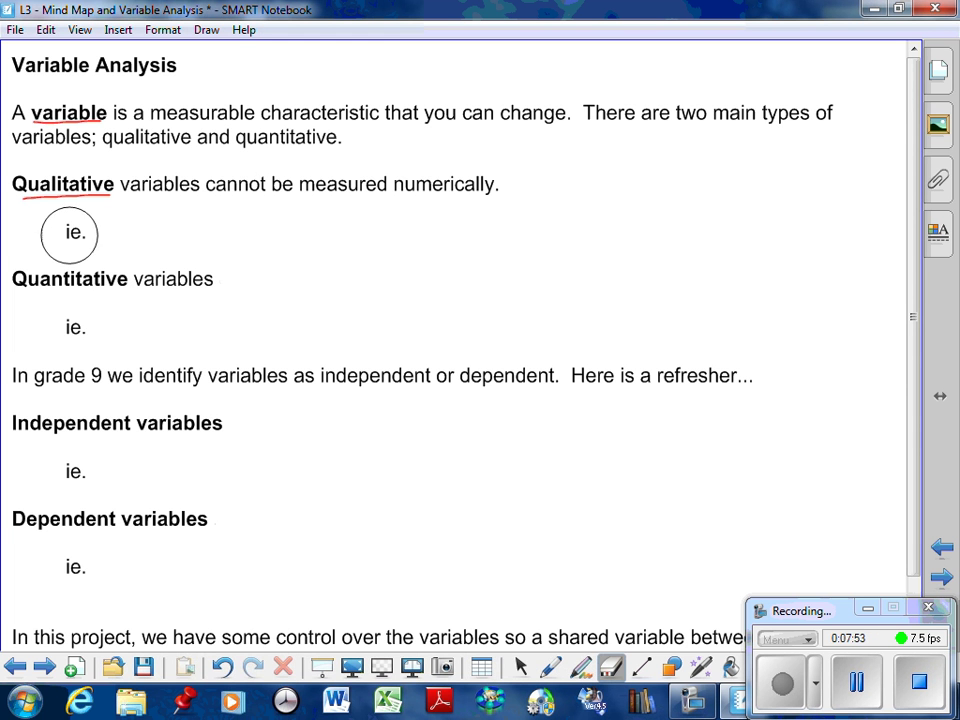
Step: Handwrite COLOUR, HOW DO YOU FEEL, ETC... in blue as the examples of qualitative variables
left_click(551, 667)
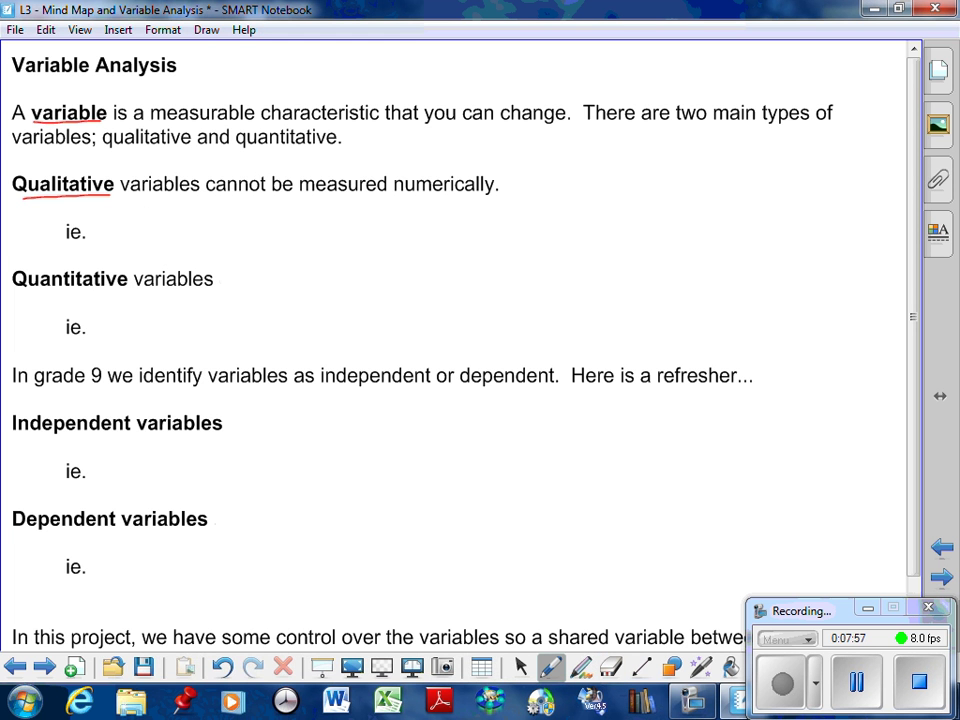
mouse_move(117, 225)
left_mouse_down()
mouse_move(117, 239)
mouse_move(127, 225)
left_mouse_up()
mouse_move(136, 223)
left_mouse_down()
mouse_move(146, 238)
mouse_move(156, 225)
mouse_move(180, 224)
mouse_move(205, 246)
mouse_move(227, 240)
left_mouse_up()
left_click_drag(227, 231, 240, 230)
mouse_move(240, 221)
left_mouse_down()
mouse_move(240, 240)
mouse_move(273, 225)
mouse_move(292, 241)
left_mouse_up()
left_click_drag(316, 229, 343, 233)
mouse_move(351, 224)
left_mouse_down()
mouse_move(342, 242)
mouse_move(377, 224)
left_mouse_up()
mouse_move(392, 224)
left_mouse_down()
mouse_move(392, 242)
mouse_move(404, 224)
left_mouse_up()
mouse_move(392, 233)
left_mouse_down()
mouse_move(458, 250)
mouse_move(509, 226)
left_mouse_up()
mouse_move(501, 226)
left_mouse_down()
mouse_move(501, 242)
mouse_move(526, 241)
left_mouse_up()
left_click(537, 239)
left_click(545, 239)
left_click(552, 239)
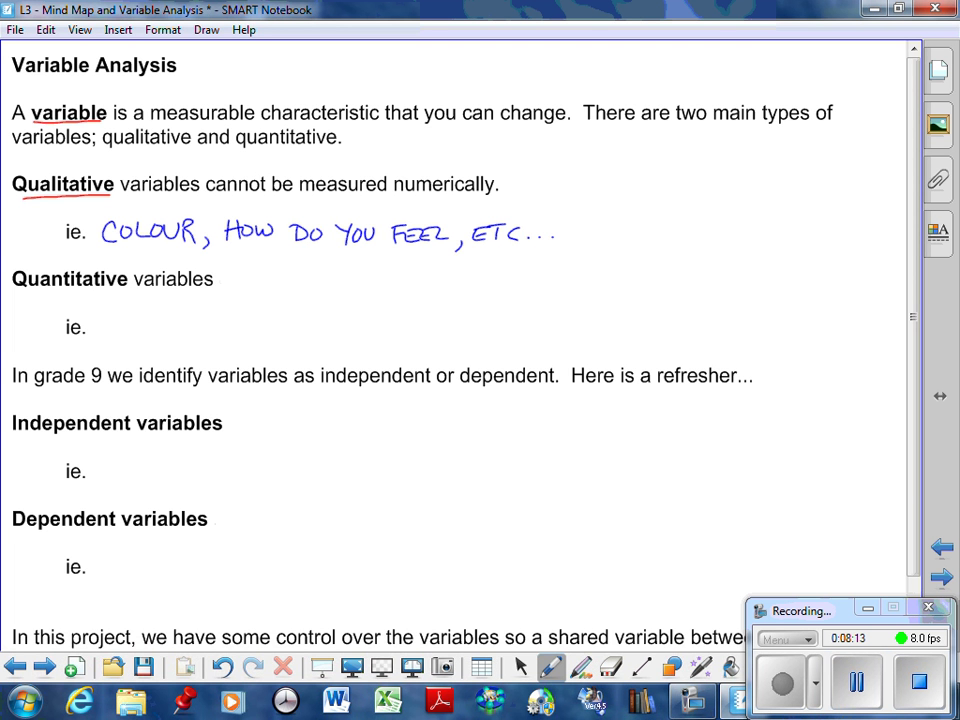
key("Escape")
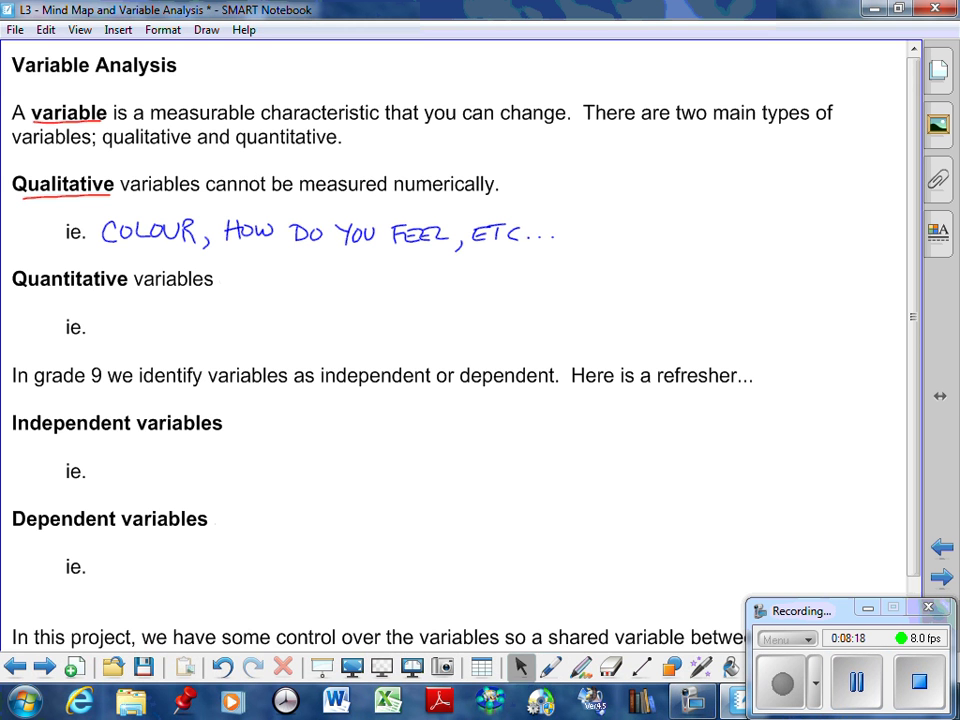
Step: Erase the cover over the quantitative variables definition and handwrite AGE, HEIGHT, WEIGHT, ETC... in blue as its examples
scroll(907, 347, "down", 3)
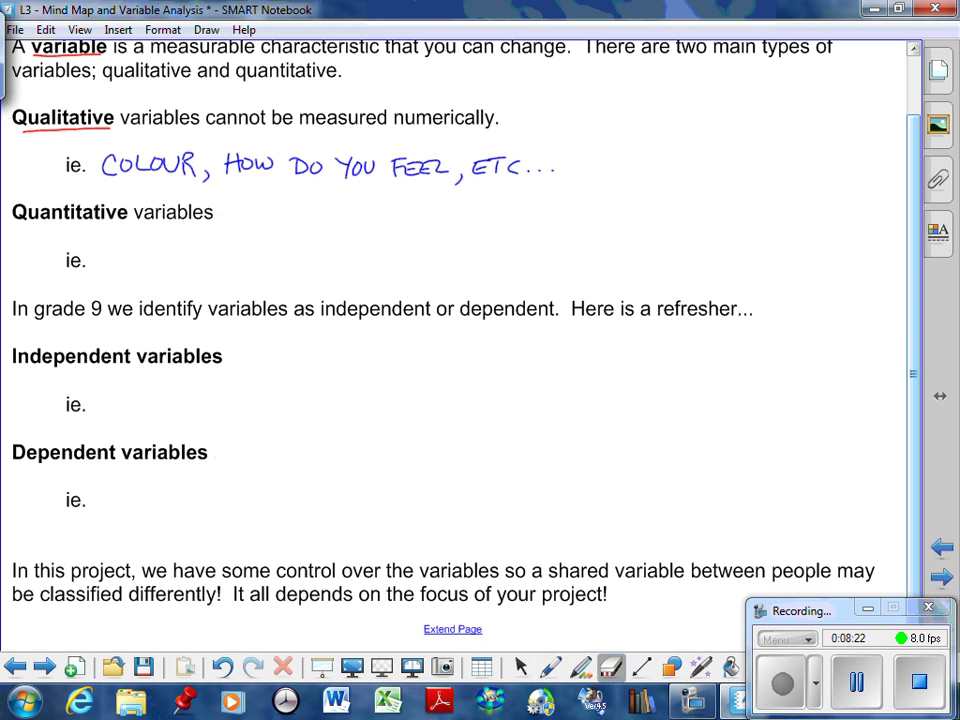
left_click_drag(242, 216, 602, 214)
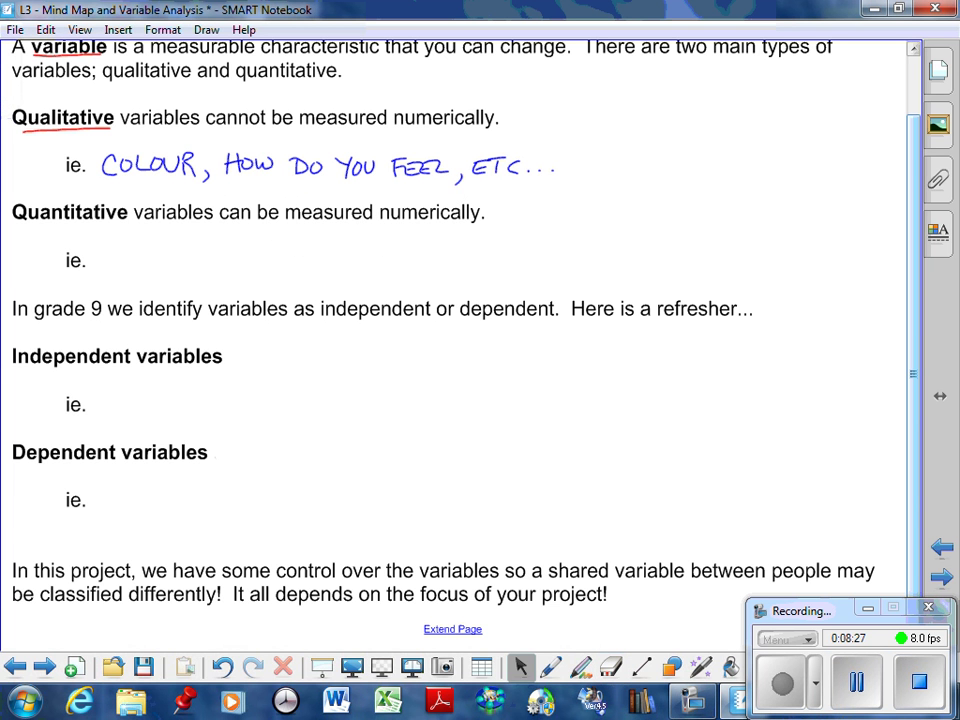
left_click_drag(108, 270, 190, 270)
mouse_move(202, 250)
left_mouse_down()
mouse_move(200, 268)
mouse_move(204, 260)
left_mouse_up()
left_click_drag(208, 254, 221, 270)
mouse_move(236, 254)
left_mouse_down()
mouse_move(229, 265)
mouse_move(240, 262)
left_mouse_up()
mouse_move(247, 254)
left_mouse_down()
mouse_move(246, 268)
mouse_move(257, 270)
left_mouse_up()
left_click_drag(247, 262, 273, 254)
left_click_drag(266, 255, 266, 270)
mouse_move(280, 267)
left_mouse_down()
mouse_move(277, 277)
mouse_move(318, 256)
mouse_move(335, 270)
left_mouse_up()
left_click_drag(325, 263, 341, 270)
left_click_drag(358, 257, 362, 272)
mouse_move(375, 255)
left_mouse_down()
mouse_move(375, 272)
mouse_move(375, 264)
left_mouse_up()
mouse_move(387, 257)
left_mouse_down()
mouse_move(387, 273)
mouse_move(396, 256)
left_mouse_up()
mouse_move(404, 277)
left_mouse_down()
mouse_move(401, 286)
mouse_move(430, 277)
mouse_move(430, 258)
left_mouse_up()
left_click_drag(421, 267, 428, 267)
mouse_move(439, 259)
left_mouse_down()
mouse_move(439, 277)
mouse_move(447, 258)
left_mouse_up()
left_click_drag(461, 260, 461, 276)
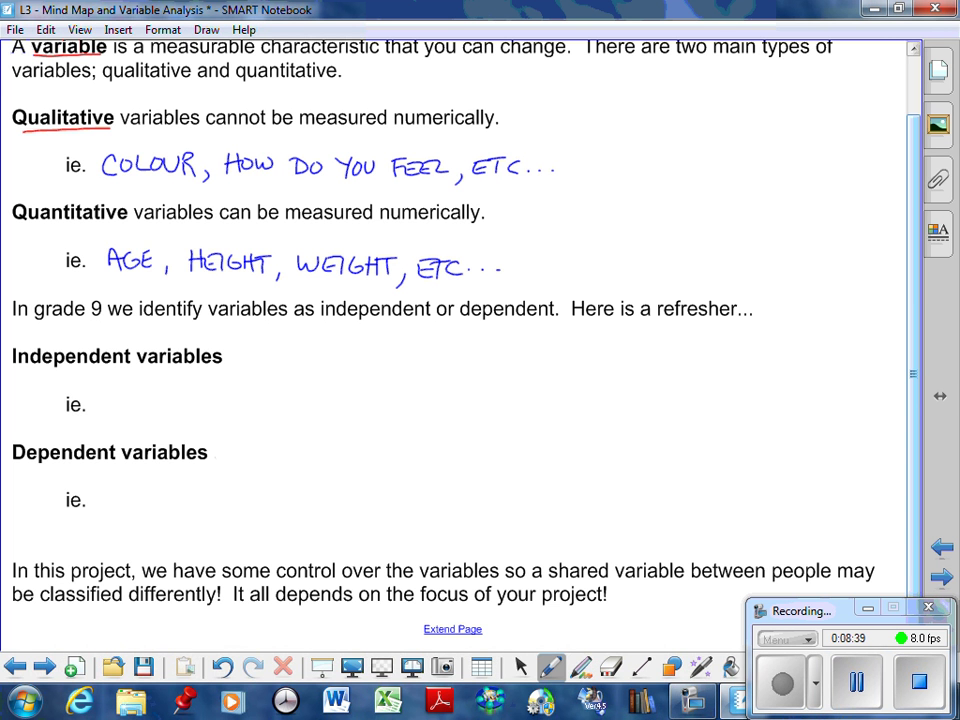
left_click(520, 666)
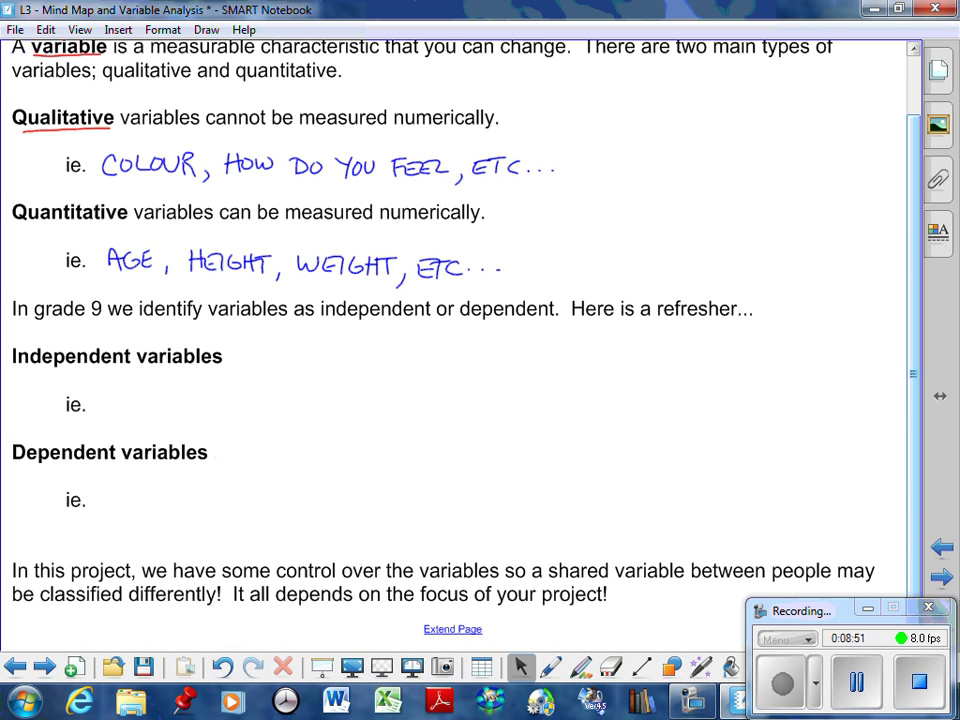
Step: Underline the words Quantitative, Independent and Dependent in red
left_click_drag(13, 226, 125, 227)
left_click_drag(12, 370, 134, 369)
left_click_drag(13, 465, 121, 464)
left_click(519, 667)
Step: Erase the cover beside Independent variables to reveal its definition
left_click(610, 667)
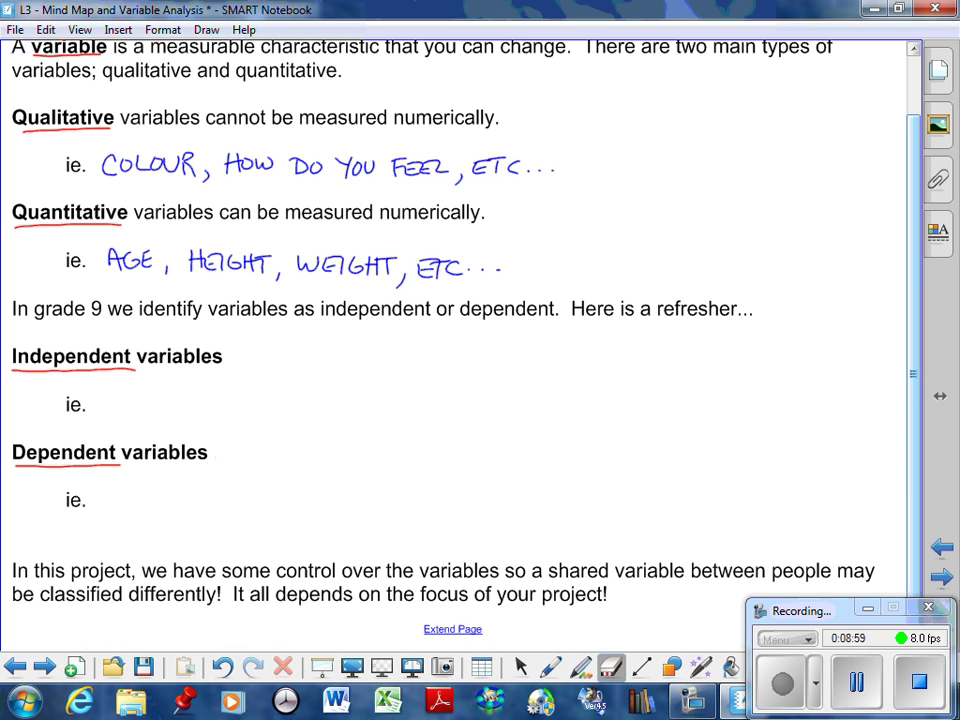
left_click_drag(228, 360, 648, 360)
left_click(521, 667)
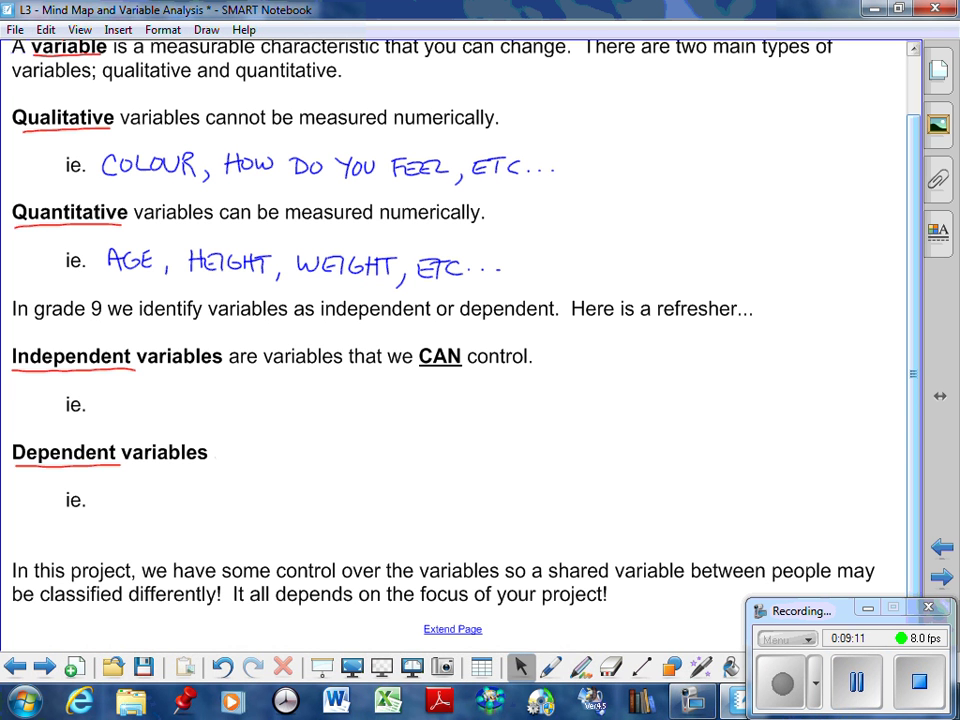
Step: Handwrite PEOPLE INVITED followed by a comma in blue as the first example of independent variables
mouse_move(108, 396)
left_mouse_down()
mouse_move(108, 418)
mouse_move(141, 418)
mouse_move(164, 404)
mouse_move(158, 411)
left_mouse_up()
left_click_drag(169, 404, 192, 418)
mouse_move(183, 411)
left_mouse_down()
mouse_move(216, 420)
mouse_move(240, 399)
mouse_move(259, 399)
mouse_move(265, 418)
left_mouse_up()
mouse_move(276, 399)
left_mouse_down()
mouse_move(276, 418)
mouse_move(284, 399)
left_mouse_up()
mouse_move(296, 399)
left_mouse_down()
mouse_move(286, 418)
mouse_move(303, 421)
left_mouse_up()
left_click_drag(326, 417, 322, 428)
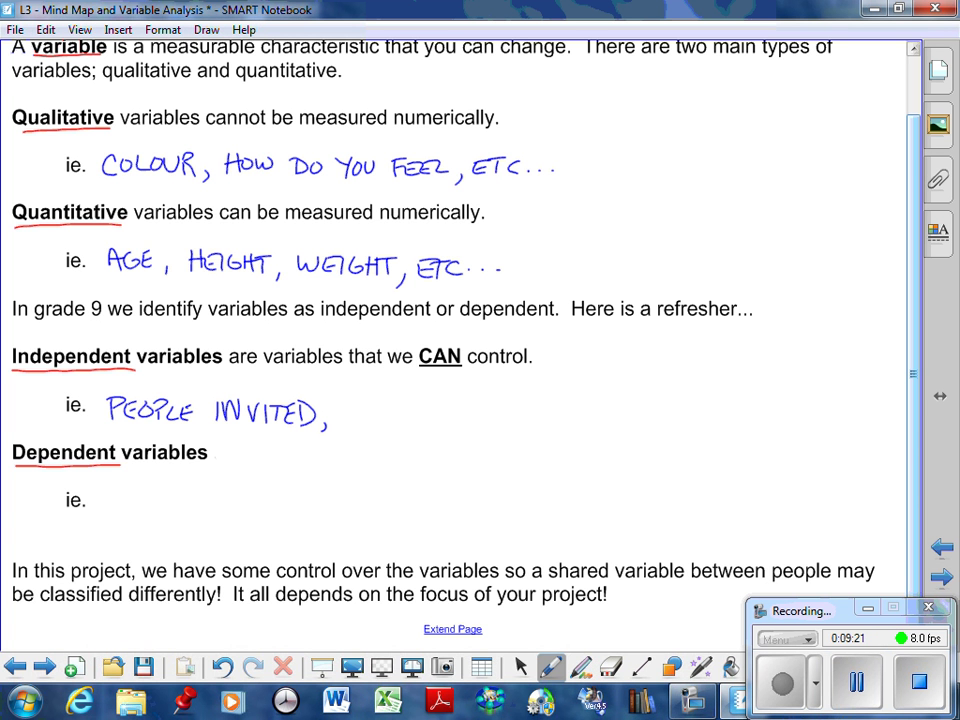
Step: Continue the independent variables examples in blue handwriting with TICKETS, YEARBOOKS PURCHASED, ETC..
left_click_drag(350, 404, 349, 420)
mouse_move(342, 403)
left_mouse_down()
mouse_move(355, 401)
mouse_move(357, 419)
left_mouse_up()
left_click_drag(376, 406, 381, 420)
mouse_move(393, 405)
left_mouse_down()
mouse_move(383, 413)
mouse_move(393, 419)
left_mouse_up()
mouse_move(396, 406)
left_mouse_down()
mouse_move(395, 419)
mouse_move(414, 401)
left_mouse_up()
mouse_move(408, 402)
left_mouse_down()
mouse_move(408, 420)
mouse_move(445, 428)
mouse_move(467, 411)
left_mouse_up()
mouse_move(474, 398)
left_mouse_down()
mouse_move(465, 424)
mouse_move(481, 399)
left_mouse_up()
left_click_drag(472, 410, 493, 421)
left_click_drag(484, 412, 492, 412)
mouse_move(498, 416)
left_mouse_down()
mouse_move(497, 424)
mouse_move(512, 422)
left_mouse_up()
mouse_move(513, 400)
left_mouse_down()
mouse_move(514, 421)
mouse_move(541, 403)
mouse_move(551, 422)
left_mouse_up()
left_click_drag(562, 400, 562, 422)
mouse_move(573, 400)
left_mouse_down()
mouse_move(566, 422)
mouse_move(587, 423)
mouse_move(588, 412)
left_mouse_up()
left_click_drag(600, 401, 619, 422)
mouse_move(612, 401)
left_mouse_down()
mouse_move(628, 401)
mouse_move(630, 423)
left_mouse_up()
mouse_move(642, 403)
left_mouse_down()
mouse_move(641, 422)
mouse_move(658, 422)
left_mouse_up()
left_click_drag(647, 412, 670, 423)
left_click_drag(662, 414, 668, 414)
mouse_move(679, 402)
left_mouse_down()
mouse_move(670, 422)
mouse_move(688, 421)
left_mouse_up()
left_click_drag(682, 414, 692, 405)
left_click_drag(697, 405, 697, 422)
mouse_move(697, 405)
left_mouse_down()
mouse_move(698, 422)
mouse_move(735, 423)
left_mouse_up()
left_click_drag(727, 415, 739, 404)
left_click_drag(730, 422, 740, 422)
left_click_drag(744, 404, 756, 404)
mouse_move(750, 404)
left_mouse_down()
mouse_move(750, 423)
mouse_move(767, 421)
left_mouse_up()
left_click(773, 416)
left_click(520, 667)
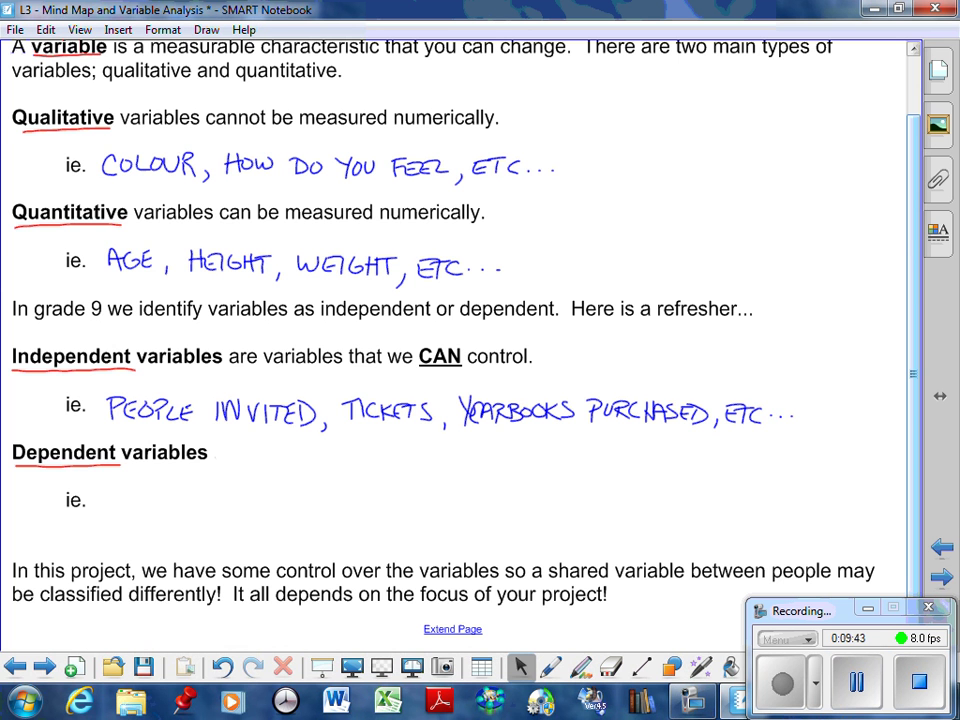
Step: Erase the cover beside Dependent variables to reveal its definition
scroll(460, 330, "down", 5)
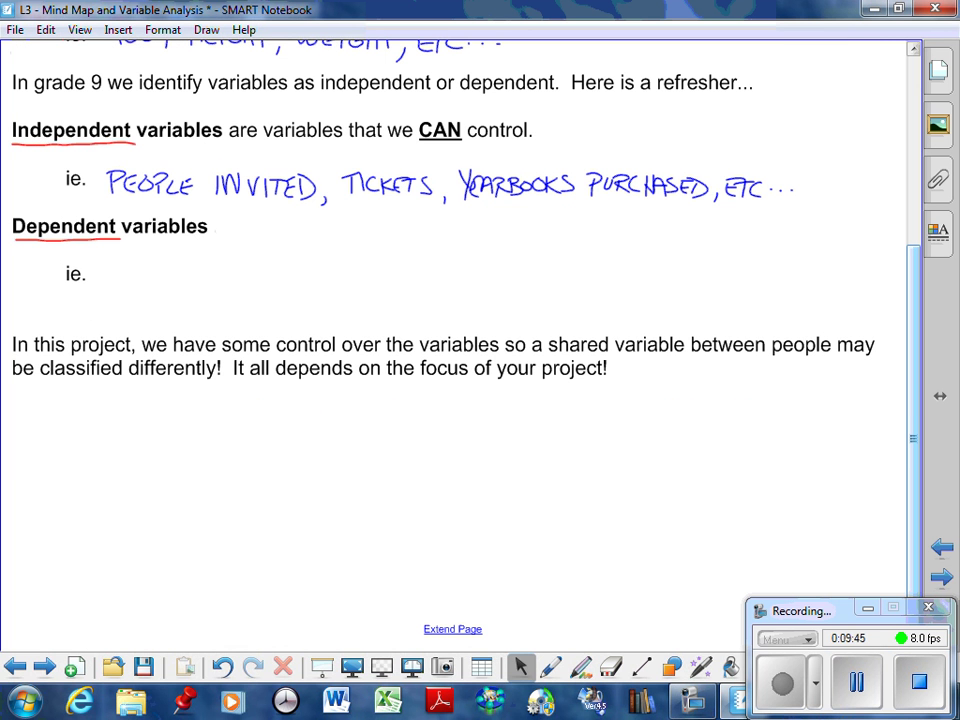
left_click_drag(215, 232, 645, 240)
left_click(521, 667)
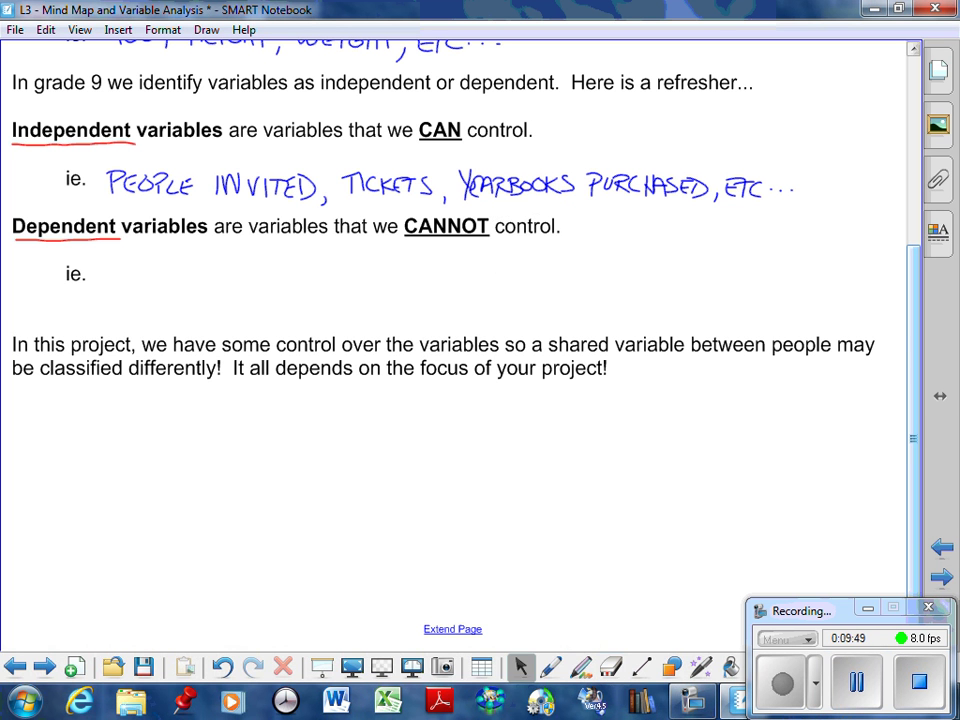
Step: Handwrite HOW MUCH THEY EAT over two lines, followed by a comma, in blue as the first dependent variables example
left_click(549, 667)
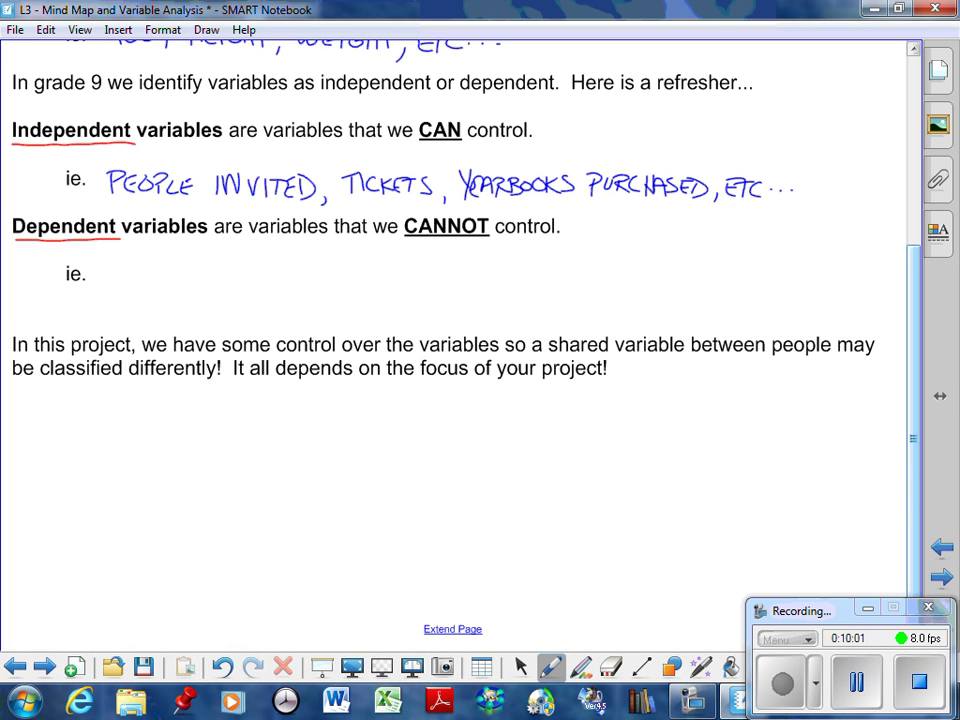
left_click_drag(109, 265, 108, 286)
mouse_move(118, 265)
left_mouse_down()
mouse_move(118, 286)
mouse_move(118, 275)
left_mouse_up()
left_click_drag(128, 273, 204, 283)
mouse_move(208, 270)
left_mouse_down()
mouse_move(208, 284)
mouse_move(218, 284)
left_mouse_up()
mouse_move(237, 272)
left_mouse_down()
mouse_move(237, 285)
mouse_move(244, 271)
left_mouse_up()
left_click_drag(247, 271, 256, 285)
mouse_move(247, 278)
left_mouse_down()
mouse_move(260, 272)
mouse_move(266, 285)
left_mouse_up()
left_click_drag(267, 271, 271, 278)
left_click_drag(276, 271, 270, 287)
left_click_drag(159, 297, 160, 312)
left_click_drag(148, 305, 171, 297)
left_click_drag(171, 297, 175, 313)
left_click_drag(166, 307, 181, 313)
left_click_drag(174, 298, 188, 297)
left_click_drag(289, 296, 284, 304)
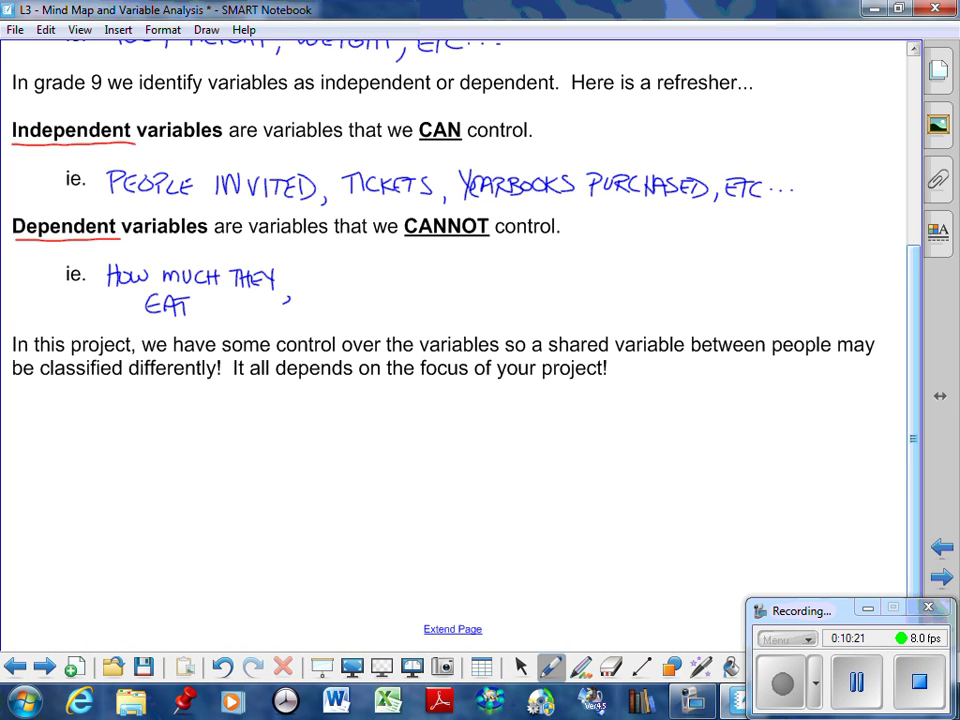
Step: Add HOW MANY TICKETS BOUGHT over two lines, followed by a comma, as the second dependent variables example
left_click_drag(318, 268, 318, 288)
mouse_move(331, 268)
left_mouse_down()
mouse_move(331, 288)
mouse_move(331, 279)
left_mouse_up()
mouse_move(342, 277)
left_mouse_down()
mouse_move(360, 272)
mouse_move(379, 288)
mouse_move(430, 283)
mouse_move(428, 296)
left_mouse_up()
left_click_drag(316, 299, 333, 299)
mouse_move(325, 299)
left_mouse_down()
mouse_move(325, 316)
mouse_move(338, 316)
left_mouse_up()
mouse_move(350, 300)
left_mouse_down()
mouse_move(344, 316)
mouse_move(354, 316)
left_mouse_up()
left_click_drag(365, 299, 372, 316)
left_click_drag(366, 311, 378, 316)
mouse_move(368, 303)
left_mouse_down()
mouse_move(388, 302)
mouse_move(380, 318)
left_mouse_up()
left_click_drag(404, 305, 404, 321)
mouse_move(421, 312)
left_mouse_down()
mouse_move(424, 320)
mouse_move(436, 303)
mouse_move(455, 318)
mouse_move(468, 304)
left_mouse_up()
left_click_drag(478, 297, 482, 306)
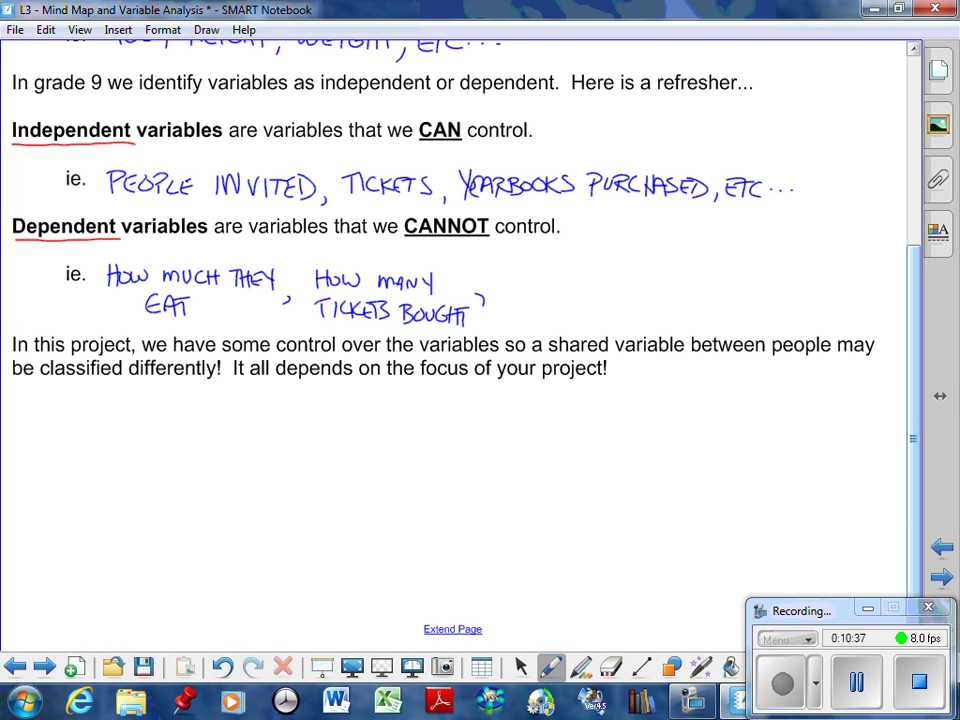
Step: Add HOW MUCH THE HALL COSTS. over two lines as the third dependent variables example
mouse_move(516, 263)
left_mouse_down()
mouse_move(516, 283)
mouse_move(528, 273)
left_mouse_up()
mouse_move(528, 263)
left_mouse_down()
mouse_move(529, 283)
mouse_move(537, 273)
left_mouse_up()
mouse_move(545, 269)
left_mouse_down()
mouse_move(593, 266)
mouse_move(618, 283)
mouse_move(636, 265)
left_mouse_up()
mouse_move(649, 266)
left_mouse_down()
mouse_move(641, 281)
mouse_move(652, 283)
left_mouse_up()
mouse_move(662, 264)
left_mouse_down()
mouse_move(662, 283)
mouse_move(637, 283)
left_mouse_up()
left_click(611, 667)
left_click(551, 667)
mouse_move(650, 263)
left_mouse_down()
mouse_move(650, 284)
mouse_move(679, 288)
mouse_move(690, 264)
left_mouse_up()
left_click_drag(694, 265, 693, 287)
mouse_move(699, 264)
left_mouse_down()
mouse_move(698, 284)
mouse_move(704, 273)
left_mouse_up()
left_click_drag(706, 270, 716, 286)
left_click_drag(541, 302, 542, 320)
mouse_move(550, 301)
left_mouse_down()
mouse_move(551, 320)
mouse_move(552, 311)
left_mouse_up()
mouse_move(554, 320)
left_mouse_down()
mouse_move(561, 302)
mouse_move(568, 320)
left_mouse_up()
left_click_drag(572, 302, 596, 319)
mouse_move(625, 304)
left_mouse_down()
mouse_move(624, 319)
mouse_move(636, 304)
mouse_move(648, 319)
left_mouse_up()
mouse_move(667, 302)
left_mouse_down()
mouse_move(667, 320)
mouse_move(674, 302)
left_mouse_up()
left_click_drag(684, 303, 672, 319)
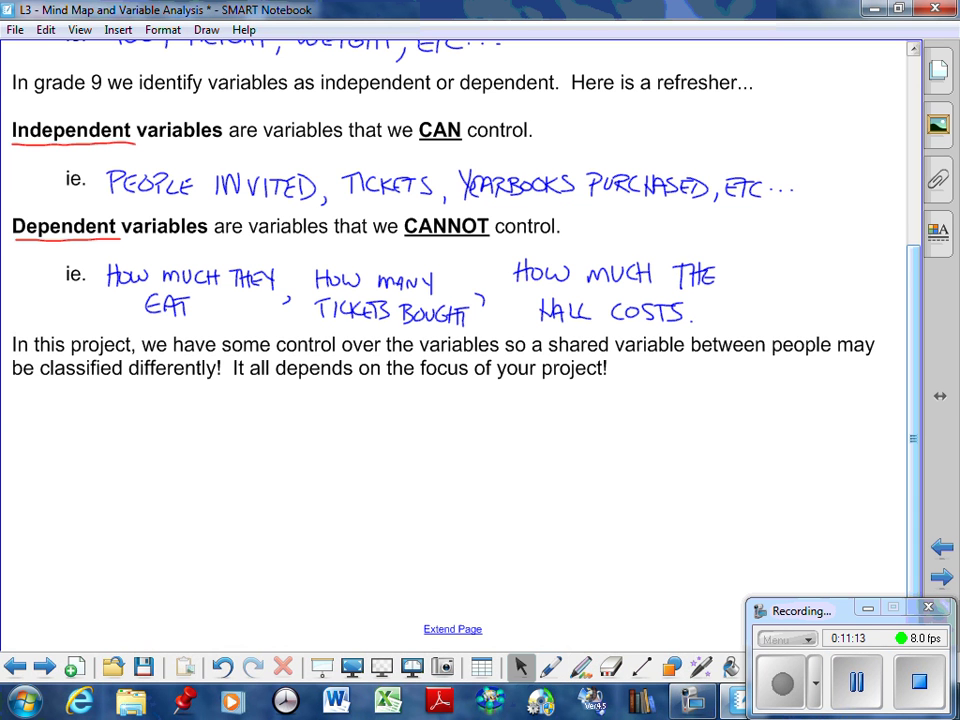
Step: Go to the Variable Analysis for the Project page, gradually lower the screen shade and close it to uncover the blank table
scroll(450, 300, "up", 2)
scroll(450, 300, "up", 1)
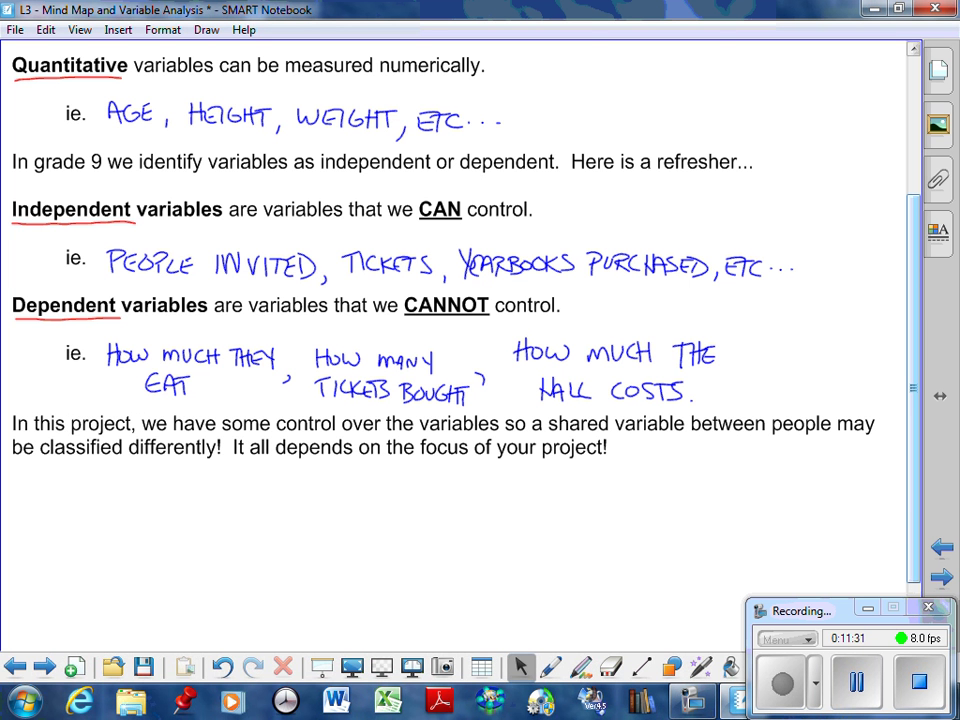
left_click(941, 577)
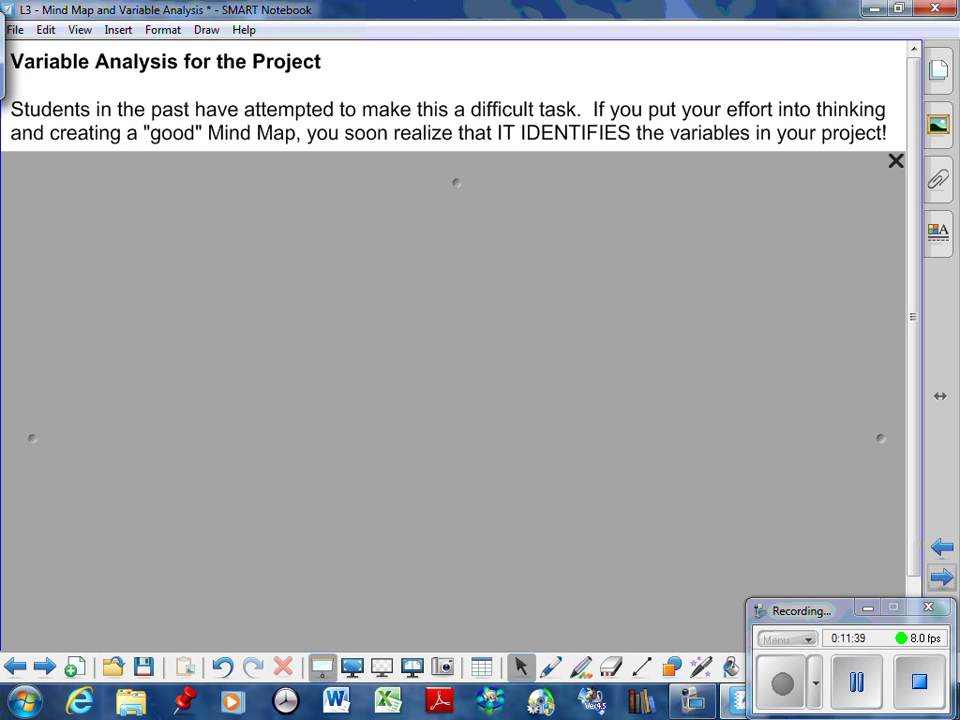
mouse_move(342, 153)
left_mouse_down()
mouse_move(342, 199)
mouse_move(342, 175)
left_mouse_up()
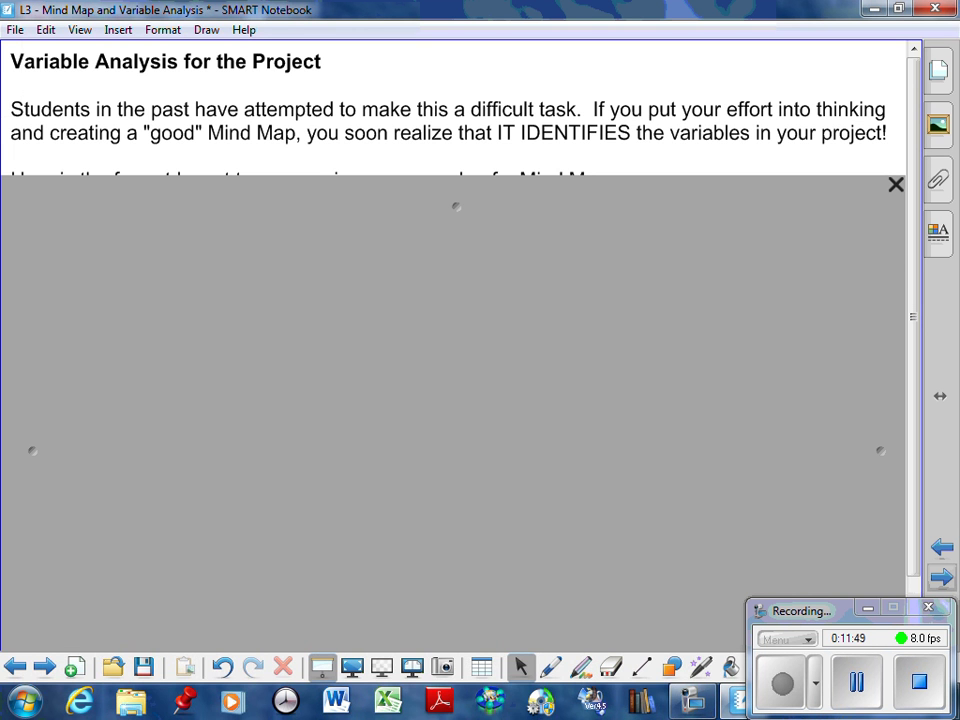
left_click_drag(456, 206, 456, 288)
left_click(895, 267)
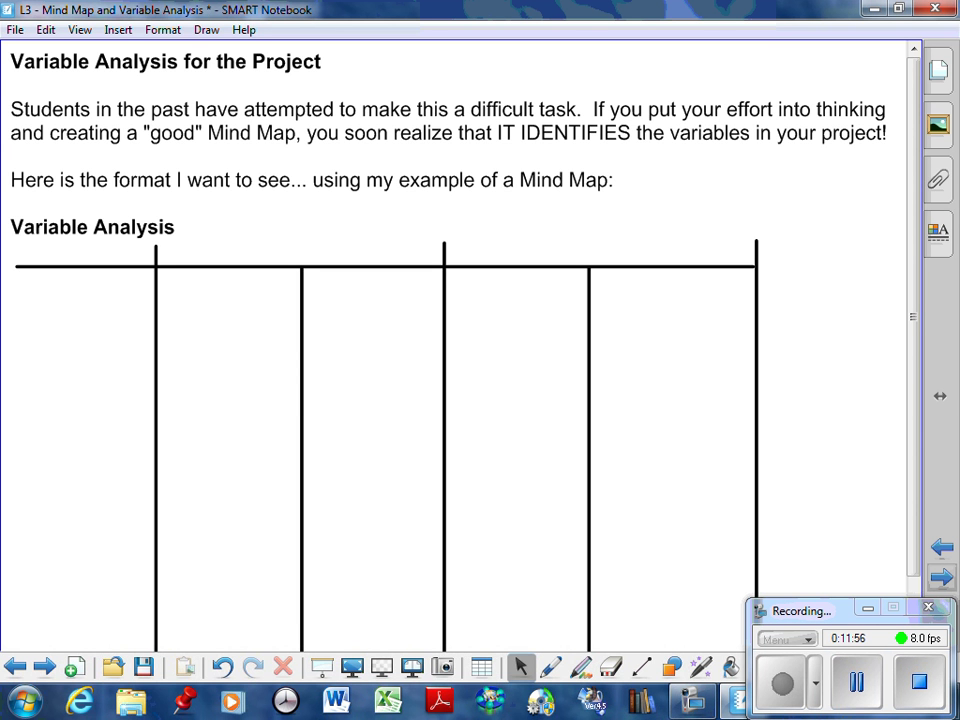
Step: Handwrite VARIABLE in blue as the heading of the table's first column
mouse_move(31, 245)
left_mouse_down()
mouse_move(39, 259)
mouse_move(47, 243)
left_mouse_up()
left_click_drag(49, 259, 59, 252)
left_click_drag(65, 245, 64, 258)
left_click_drag(62, 245, 80, 257)
mouse_move(83, 245)
left_mouse_down()
mouse_move(84, 255)
mouse_move(90, 246)
left_mouse_up()
left_click_drag(90, 246, 95, 255)
mouse_move(101, 247)
left_mouse_down()
mouse_move(101, 261)
mouse_move(140, 261)
left_mouse_up()
left_click_drag(127, 254, 136, 254)
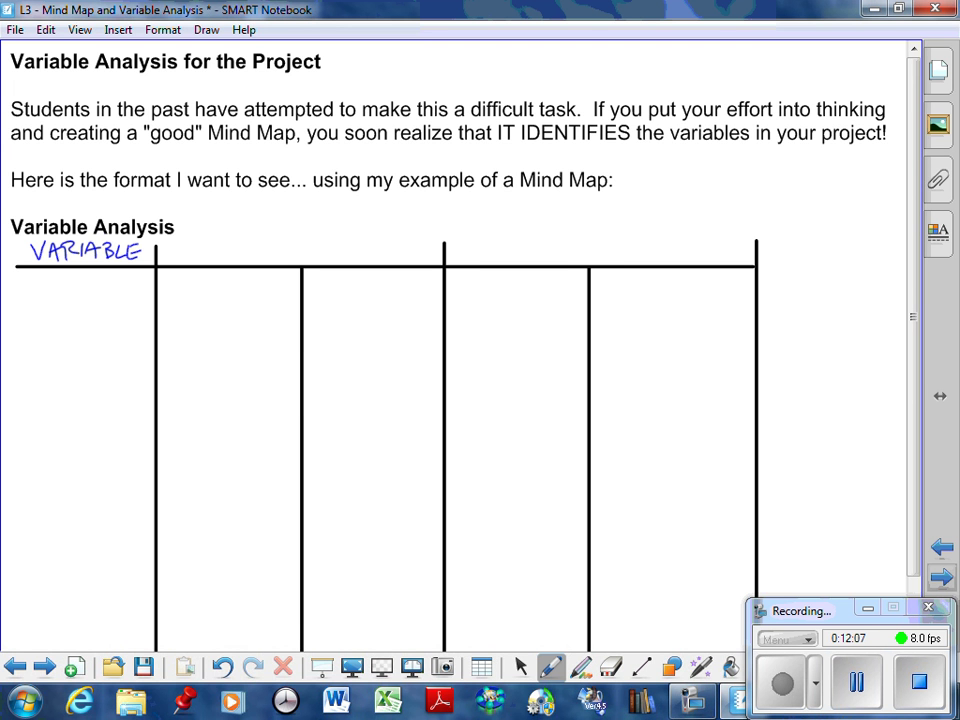
Step: Handwrite QUAL. and QUAN. in blue as the headings of the table's second and third columns
mouse_move(226, 223)
left_mouse_down()
mouse_move(232, 238)
mouse_move(248, 222)
mouse_move(276, 236)
left_mouse_up()
mouse_move(281, 237)
left_mouse_down()
mouse_move(289, 220)
mouse_move(294, 236)
mouse_move(304, 228)
left_mouse_up()
left_click_drag(301, 234, 307, 241)
left_click_drag(222, 230, 296, 229)
left_click_drag(190, 246, 189, 247)
left_click_drag(187, 254, 204, 246)
left_click_drag(206, 259, 215, 254)
left_click_drag(223, 246, 235, 259)
left_click(247, 254)
left_click_drag(330, 245, 335, 260)
mouse_move(341, 250)
left_mouse_down()
mouse_move(345, 258)
mouse_move(353, 250)
left_mouse_up()
mouse_move(357, 260)
left_mouse_down()
mouse_move(366, 248)
mouse_move(367, 256)
left_mouse_up()
left_click_drag(370, 261, 386, 250)
left_click(390, 257)
Step: Handwrite IND. and DEP. in blue as the headings of the table's fourth and fifth columns
left_click_drag(473, 249, 473, 261)
left_click_drag(479, 261, 489, 248)
left_click_drag(496, 249, 497, 261)
left_click(514, 258)
left_click_drag(616, 247, 614, 264)
mouse_move(610, 246)
left_mouse_down()
mouse_move(612, 264)
mouse_move(648, 260)
left_mouse_up()
left_click_drag(638, 255, 649, 264)
left_click_drag(652, 246, 653, 255)
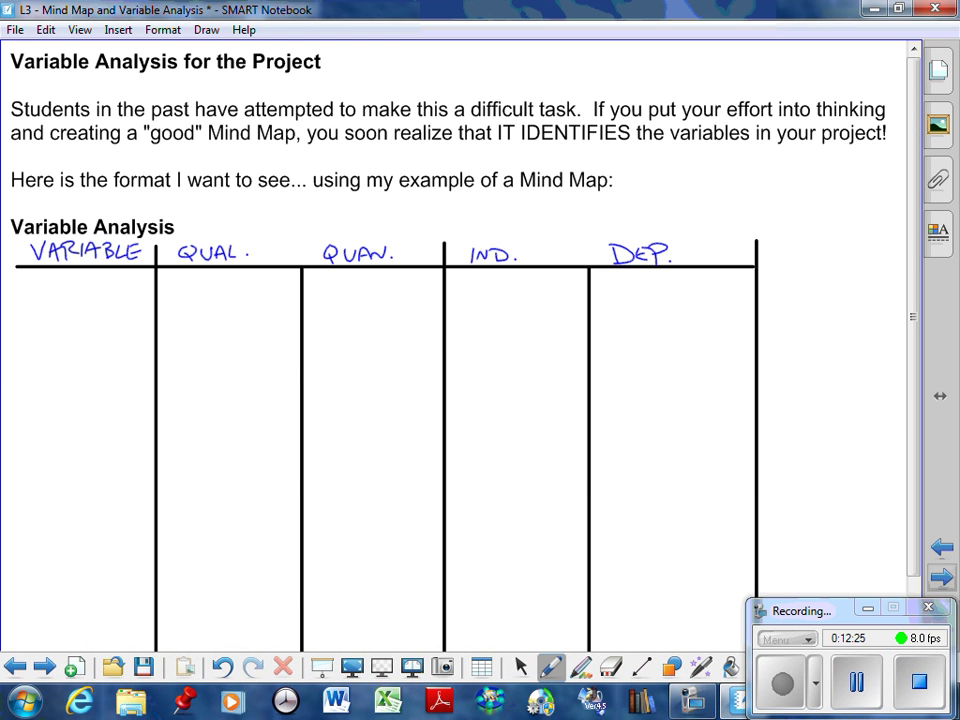
Step: Review the Education mind map for variables and return to the Variable Analysis for the Project page
left_click(941, 546)
left_click(941, 546)
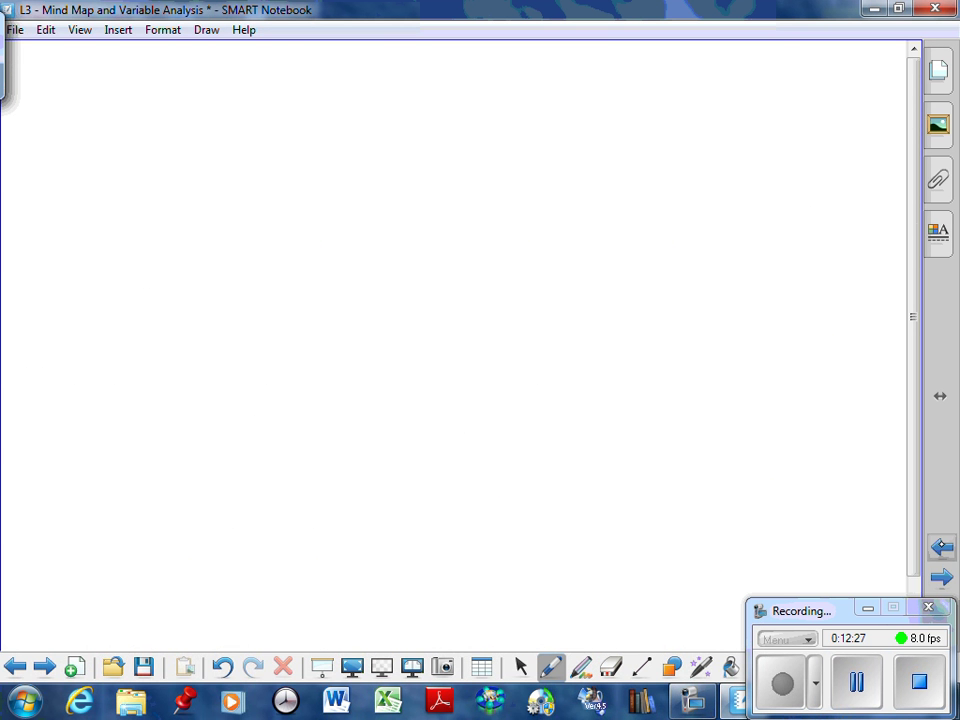
scroll(348, 290, "down", 5)
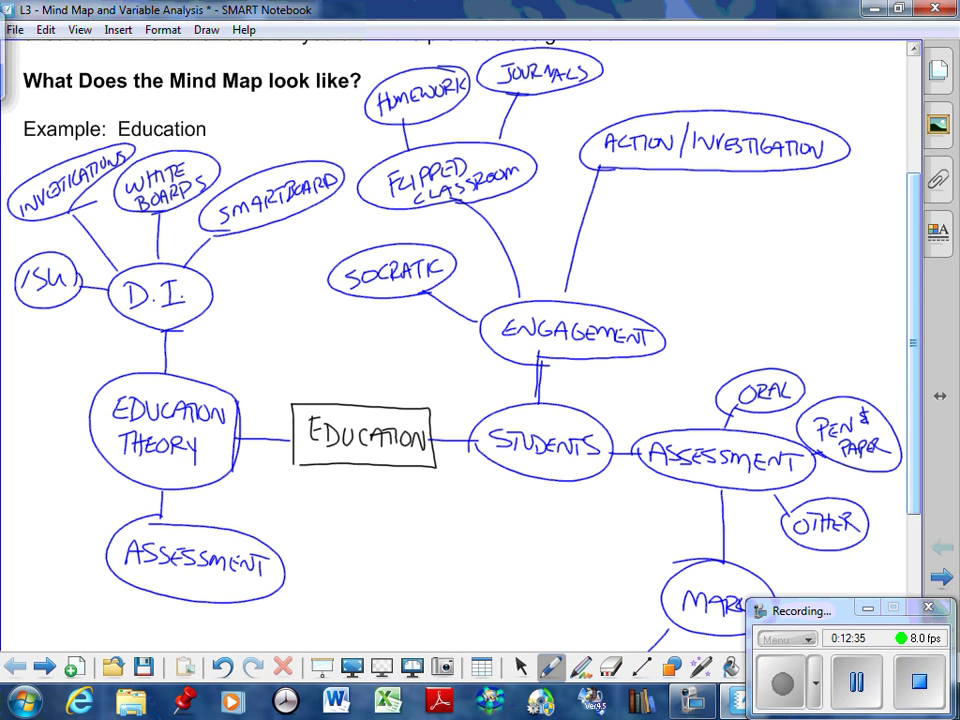
left_click(941, 576)
left_click(941, 576)
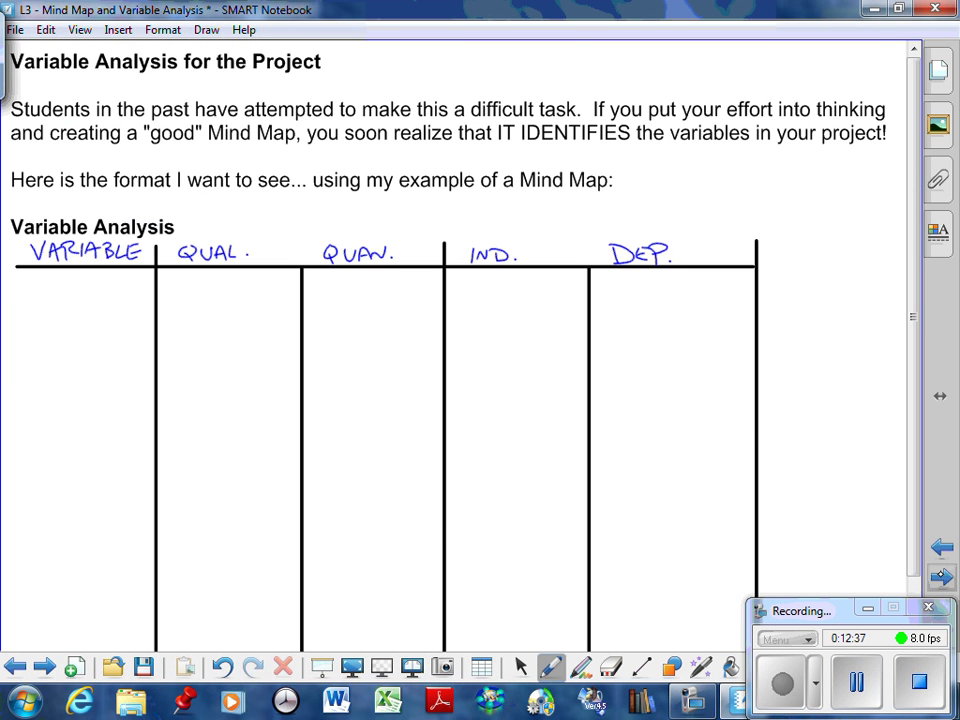
Step: Handwrite STUDENT TYPE over two lines as the first variable and draw a blue row line beneath it across the table
mouse_move(36, 289)
left_mouse_down()
mouse_move(23, 304)
mouse_move(43, 301)
left_mouse_up()
left_click_drag(36, 289, 62, 285)
left_click_drag(64, 286, 62, 300)
mouse_move(79, 287)
left_mouse_down()
mouse_move(86, 298)
mouse_move(87, 286)
left_mouse_up()
left_click_drag(76, 293, 120, 285)
left_click_drag(111, 286, 111, 301)
left_click_drag(54, 312, 62, 306)
left_click_drag(63, 306, 69, 314)
mouse_move(75, 305)
left_mouse_down()
mouse_move(66, 323)
mouse_move(103, 320)
left_mouse_up()
left_click_drag(91, 314, 101, 313)
left_click_drag(90, 306, 101, 305)
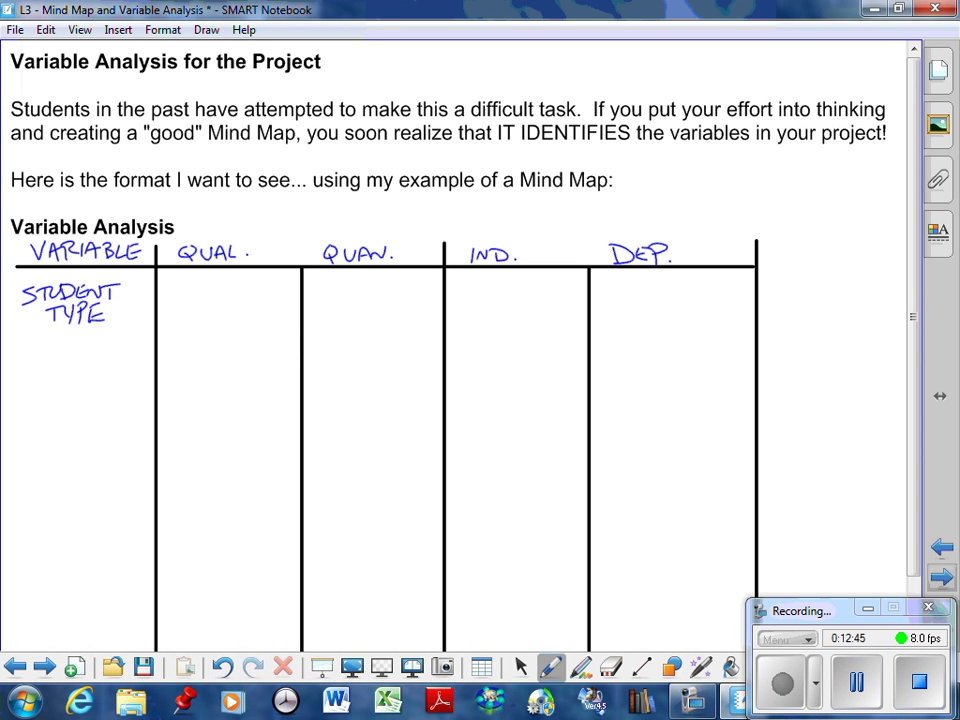
left_click_drag(10, 340, 731, 347)
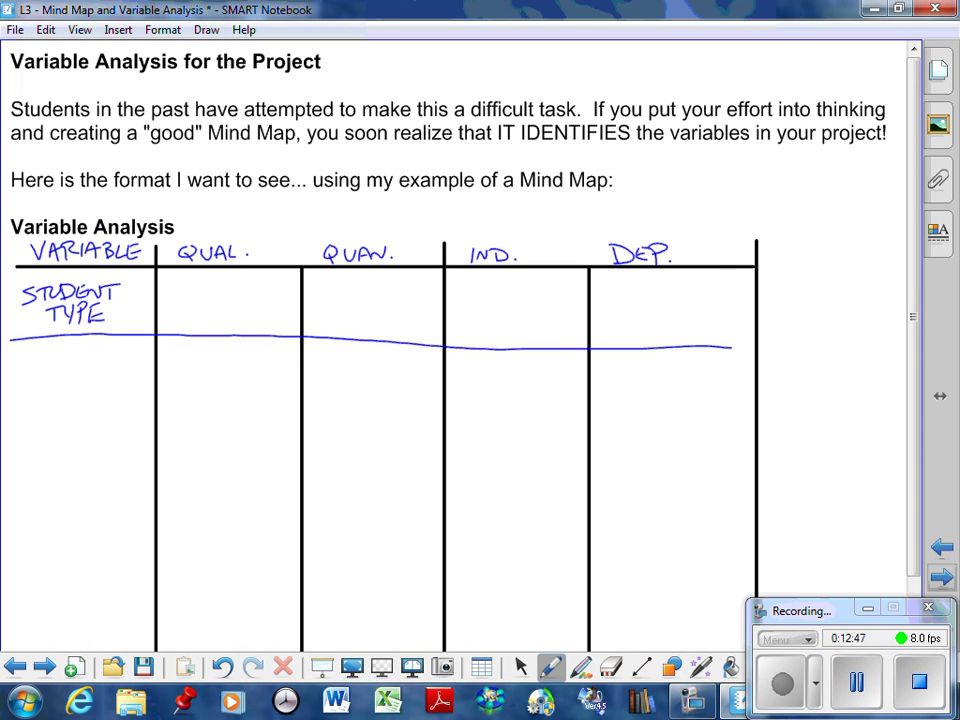
Step: Handwrite ASSESSMENT as the second variable and draw a blue row line beneath it across the table
mouse_move(23, 362)
left_mouse_down()
mouse_move(20, 376)
mouse_move(32, 377)
left_mouse_up()
left_click_drag(21, 370, 49, 375)
mouse_move(60, 359)
left_mouse_down()
mouse_move(69, 375)
mouse_move(68, 360)
left_mouse_up()
left_click_drag(60, 367, 71, 375)
mouse_move(90, 360)
left_mouse_down()
mouse_move(82, 375)
mouse_move(106, 375)
left_mouse_up()
mouse_move(107, 362)
left_mouse_down()
mouse_move(130, 360)
mouse_move(137, 375)
left_mouse_up()
left_click_drag(131, 358, 149, 358)
left_click_drag(25, 398, 727, 416)
Step: Handwrite ENGAGEMENT in blue as the third variable in the table's first column
left_click_drag(34, 431, 34, 446)
mouse_move(26, 437)
left_mouse_down()
mouse_move(52, 430)
mouse_move(62, 438)
left_mouse_up()
mouse_move(69, 446)
left_mouse_down()
mouse_move(107, 442)
mouse_move(88, 444)
mouse_move(96, 447)
left_mouse_up()
left_click_drag(92, 432, 105, 431)
mouse_move(91, 439)
left_mouse_down()
mouse_move(115, 449)
mouse_move(153, 427)
left_mouse_up()
left_click_drag(147, 428, 148, 447)
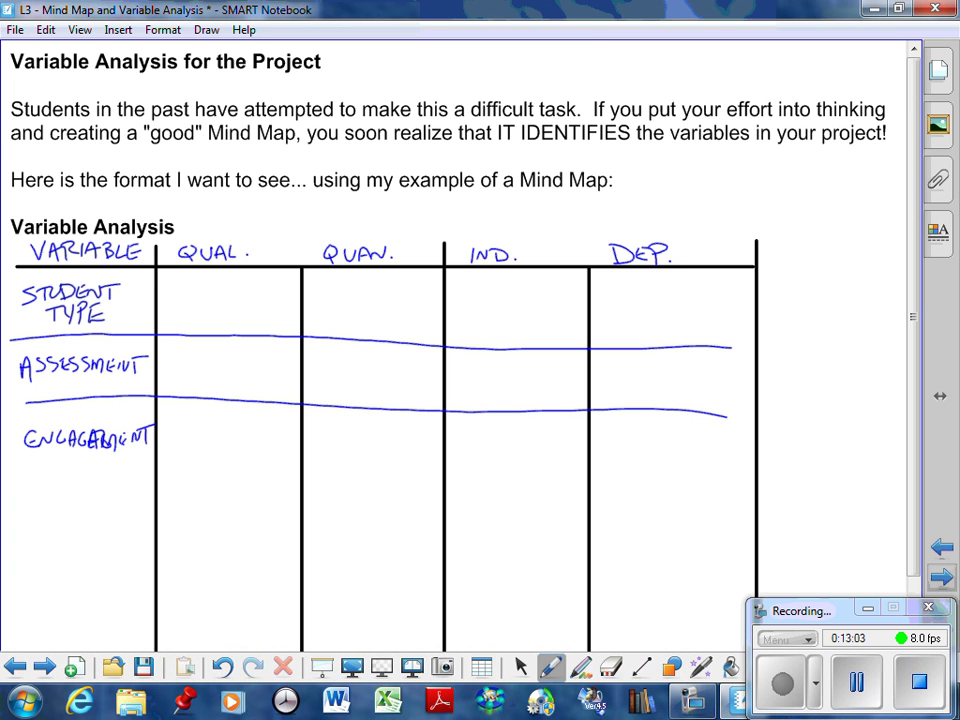
Step: Tick QUAL. and IND. for STUDENT TYPE and QUAN. and DEP. for ASSESSMENT, linking the IND. and DEP. ticks with a green double-headed arrow
left_click_drag(208, 297, 242, 287)
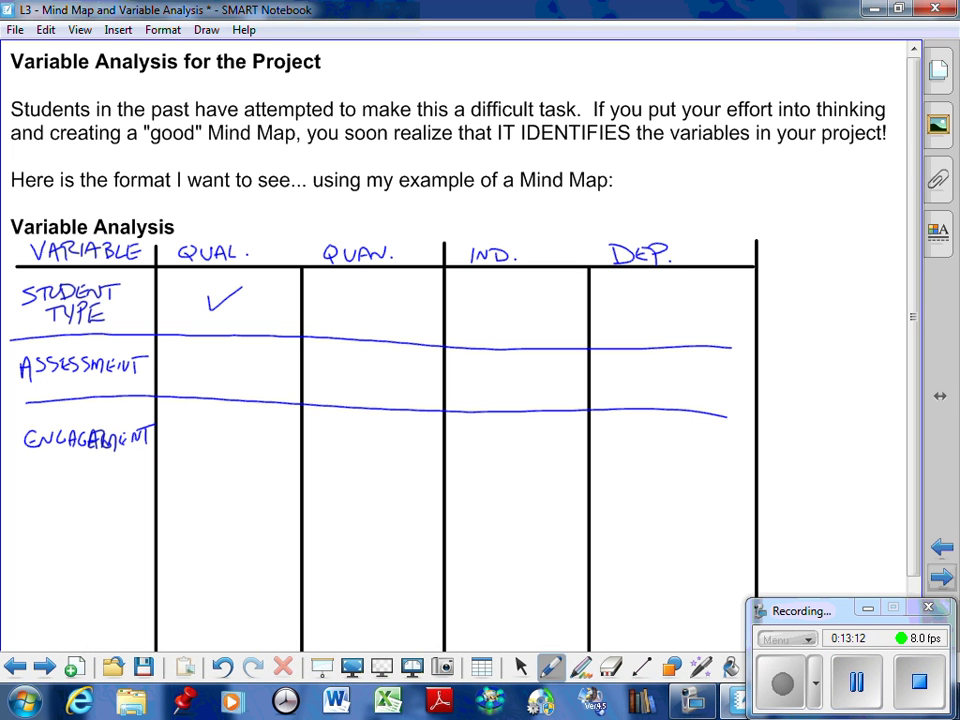
left_click_drag(493, 304, 522, 289)
left_click_drag(351, 371, 380, 361)
left_click_drag(639, 378, 674, 363)
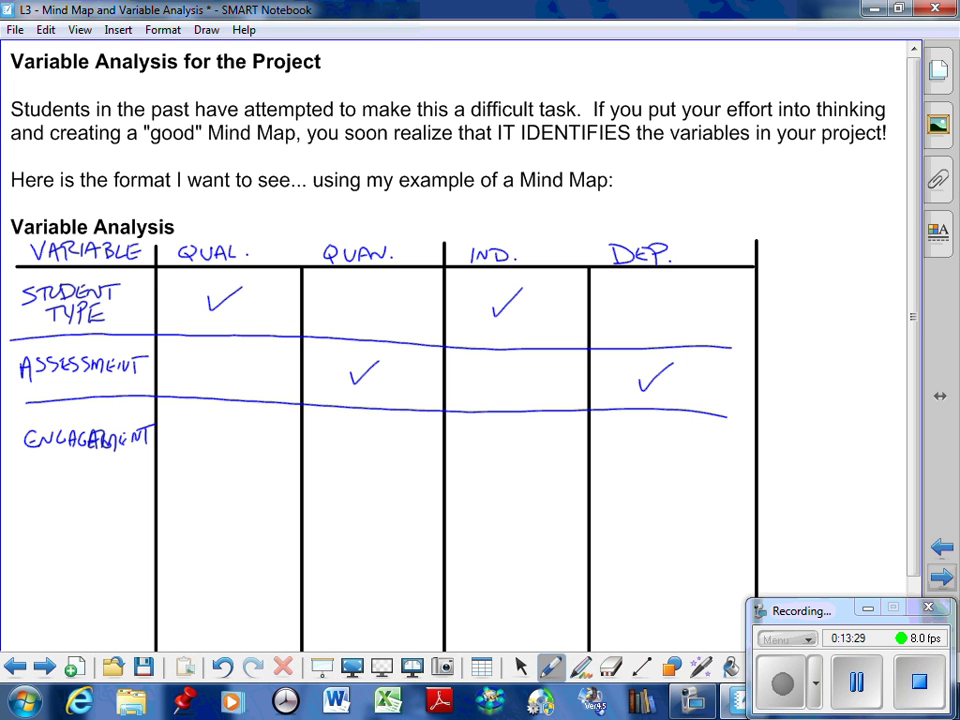
mouse_move(537, 332)
left_mouse_down()
mouse_move(616, 376)
mouse_move(543, 344)
left_mouse_up()
Step: Tick QUAL. and IND. for ENGAGEMENT and draw a blue row line beneath it across the table
left_click_drag(204, 432, 239, 424)
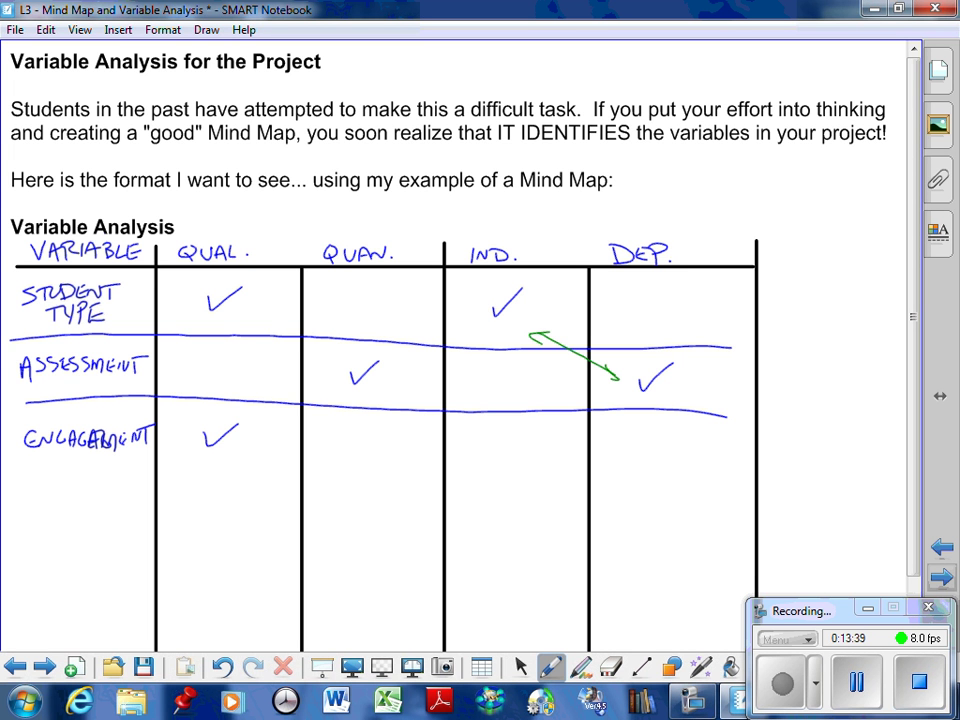
left_click_drag(18, 487, 752, 505)
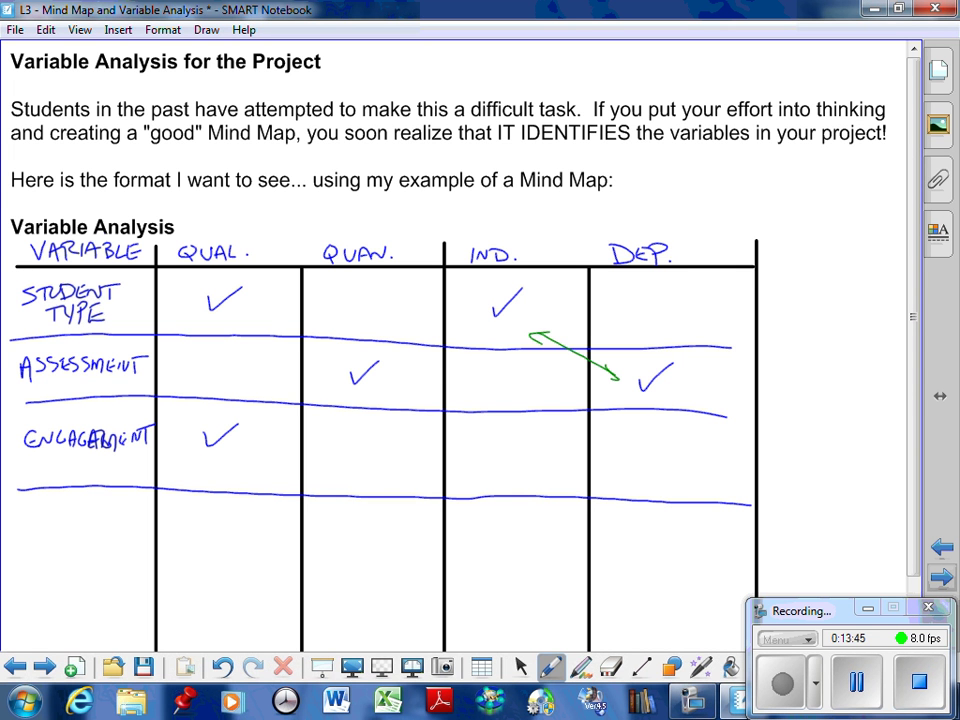
left_click_drag(495, 452, 520, 434)
scroll(460, 330, "down", 2)
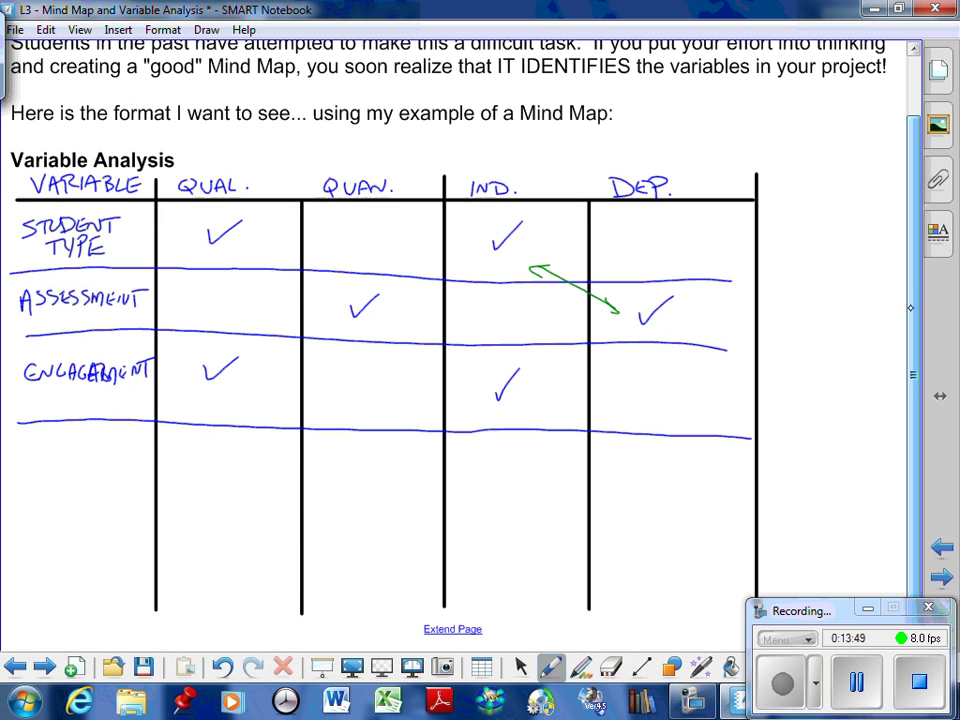
Step: Go to the Project Assignment #3 page, gradually lower the screen shade and close it to uncover both submission requirements
left_click(520, 667)
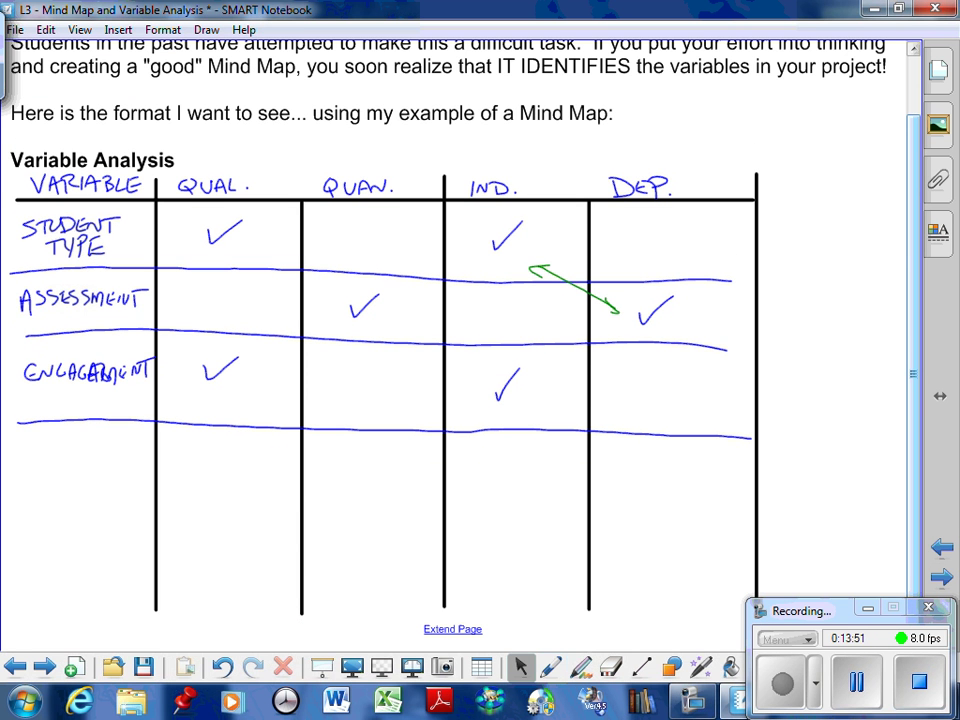
left_click(44, 667)
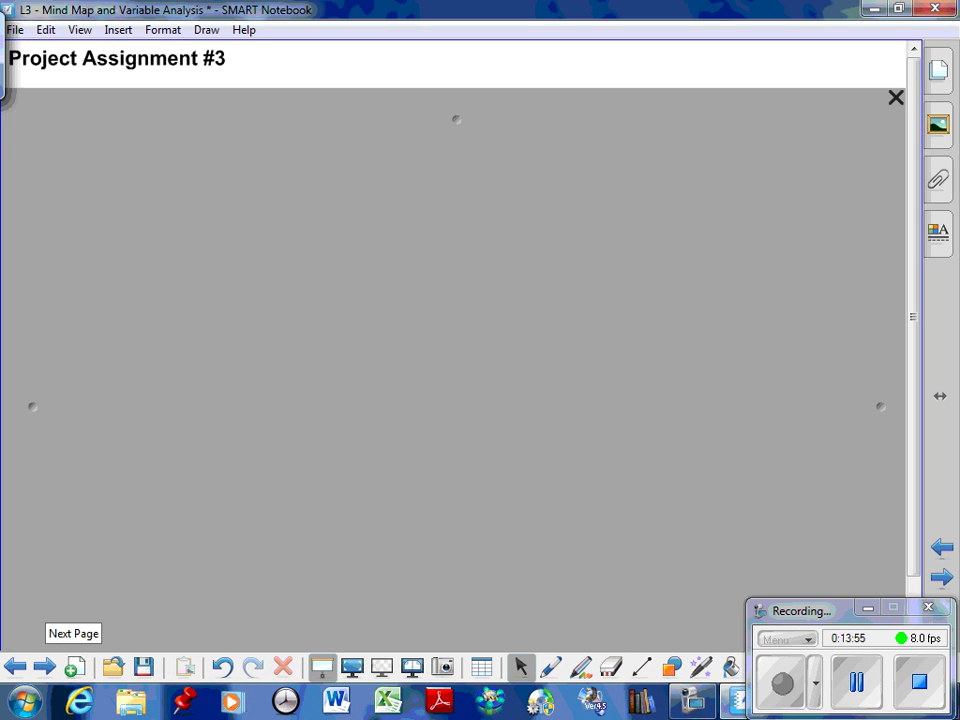
left_click_drag(456, 119, 456, 274)
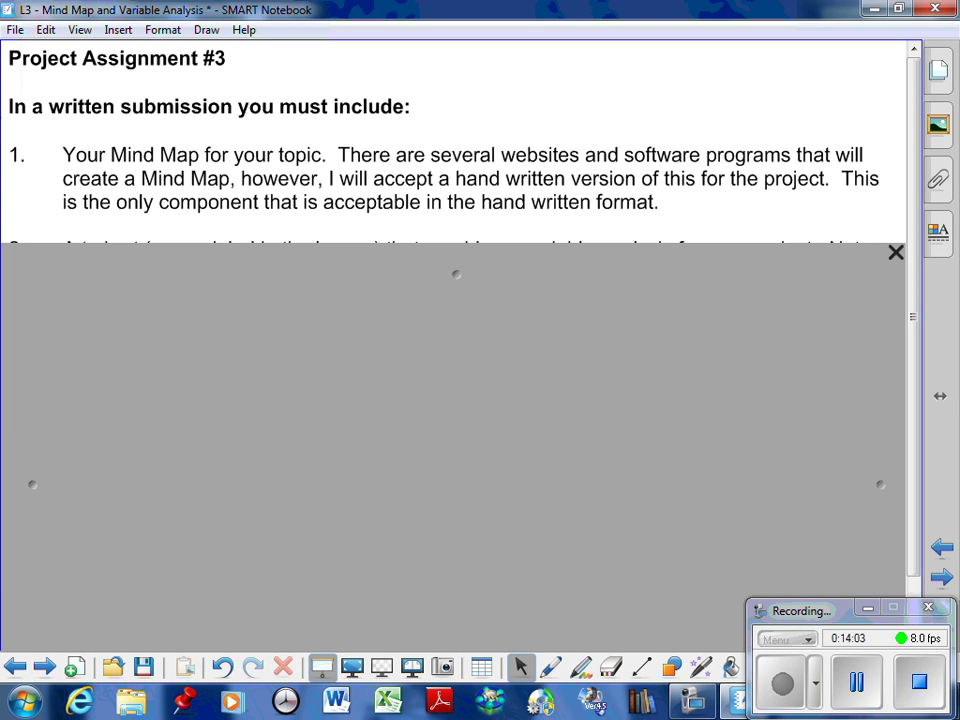
key("ctrl+s")
left_click_drag(456, 273, 456, 346)
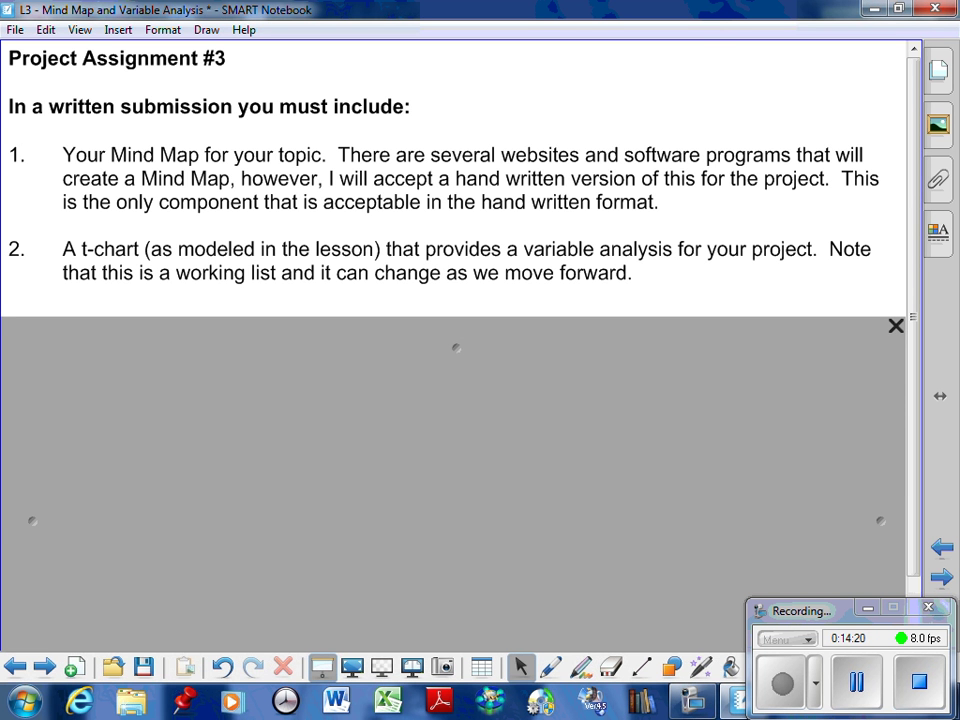
left_click_drag(456, 347, 456, 443)
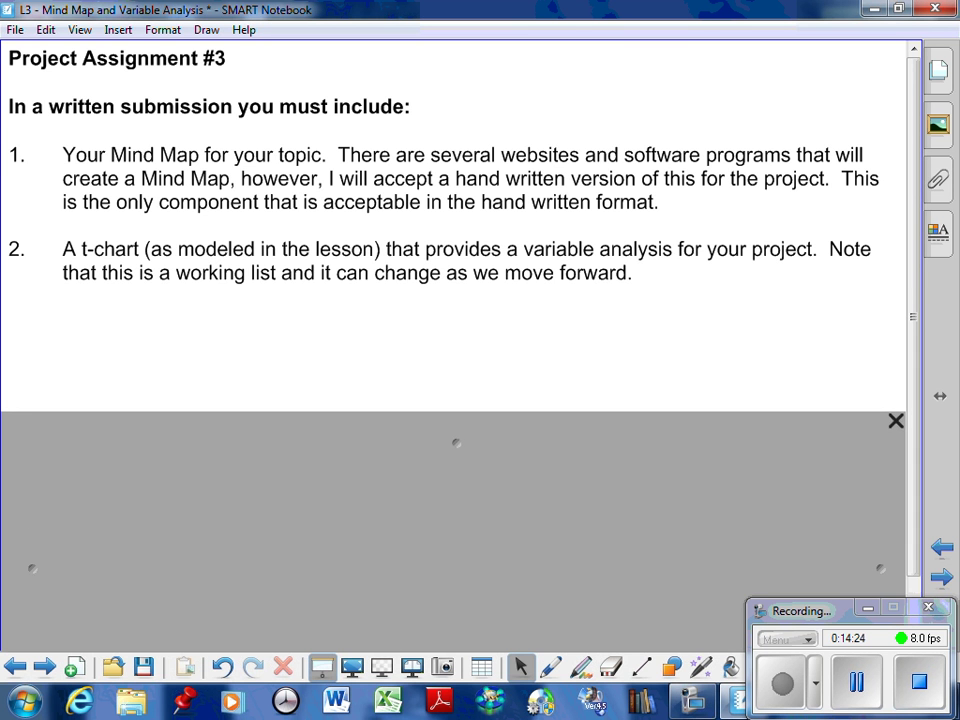
left_click(895, 422)
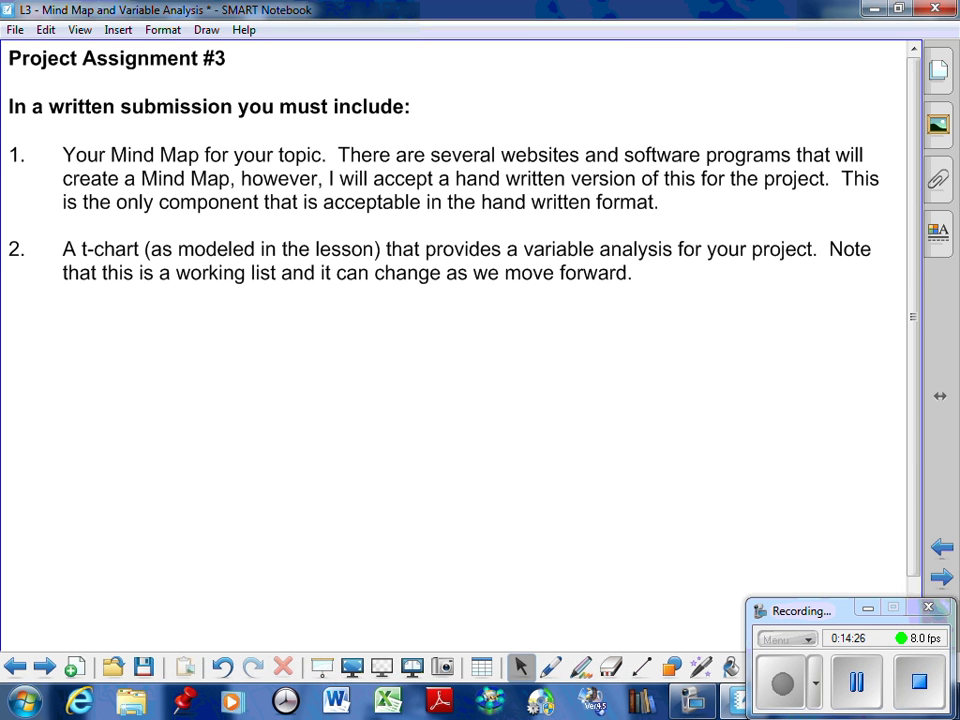